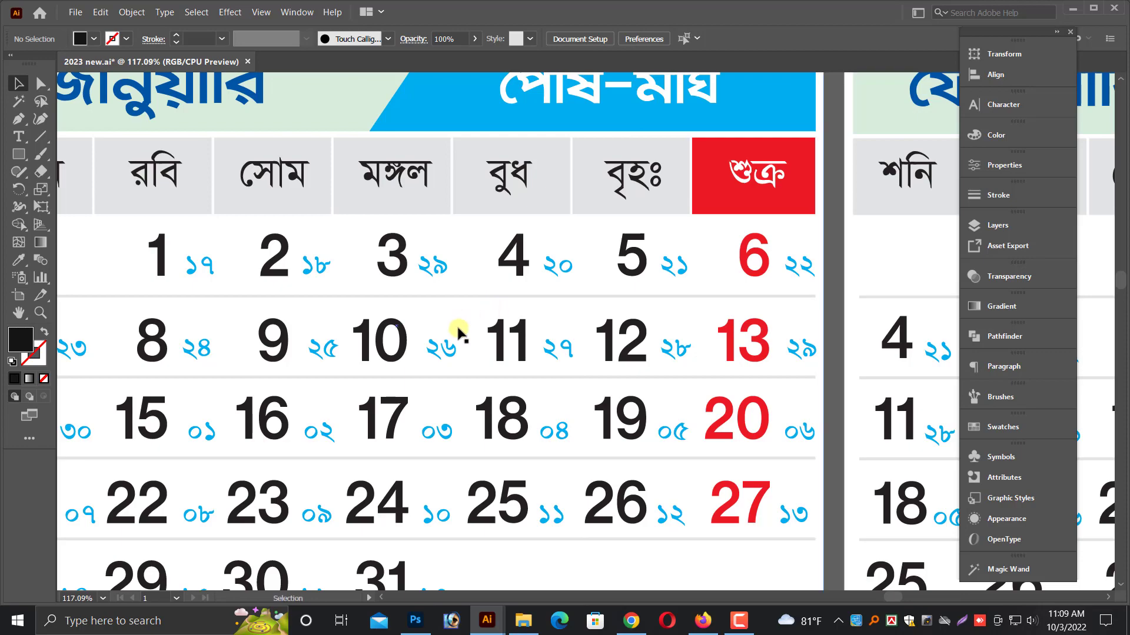
- Move the 2023 title and cricketer artwork to sit above the twelve-month calendar grid
{"action": "left_click_drag", "start_coordinate": [555, 355], "coordinate": [701, 437]}
{"action": "key", "text": "alt+space"}
{"action": "left_click", "coordinate": [117, 322]}
{"action": "scroll", "coordinate": [567, 360], "scroll_direction": "down", "scroll_amount": 2}
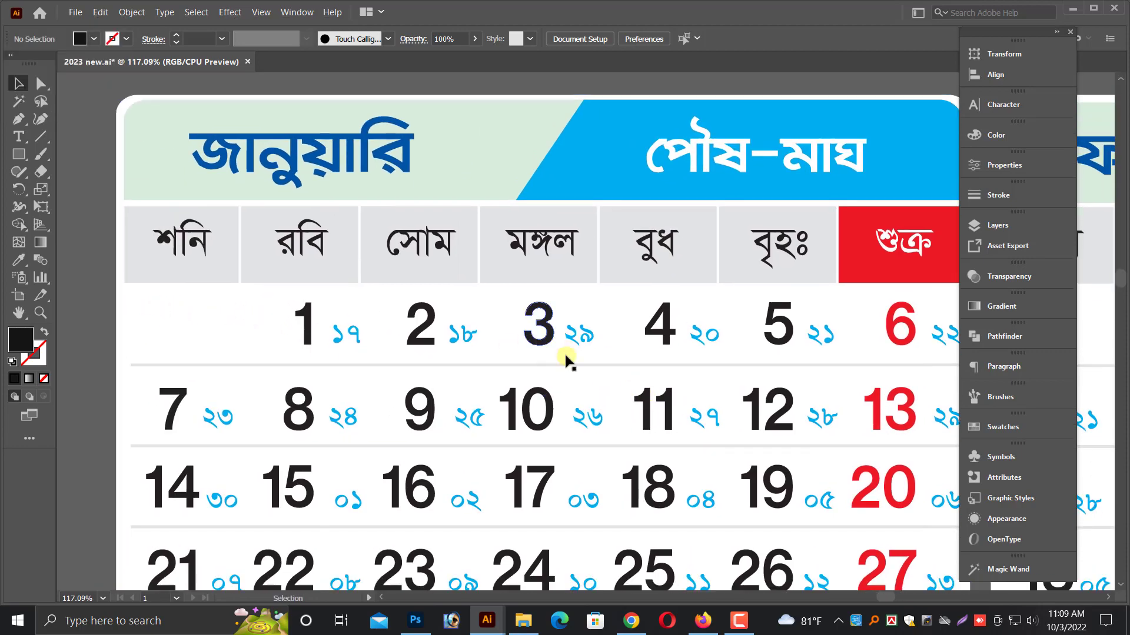
{"action": "scroll", "coordinate": [569, 332], "scroll_direction": "down", "scroll_amount": 5}
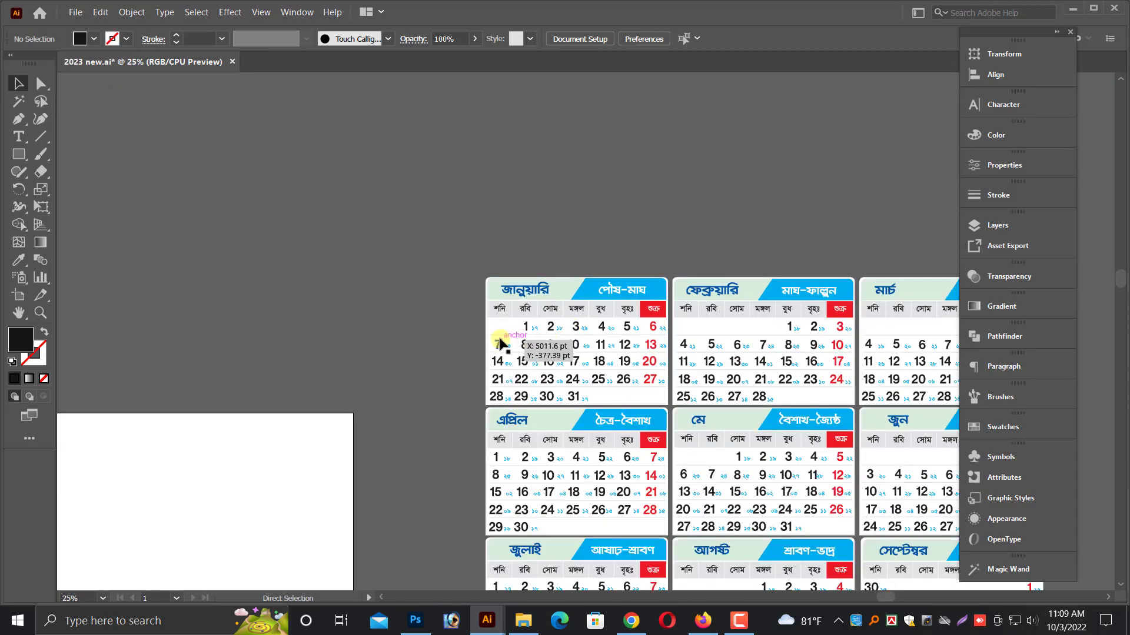
{"action": "key", "text": "ctrl+minus"}
{"action": "key", "text": "ctrl+minus"}
{"action": "left_click_drag", "start_coordinate": [368, 321], "coordinate": [461, 357]}
{"action": "key", "text": "alt+space"}
{"action": "left_click_drag", "start_coordinate": [84, 222], "coordinate": [271, 365]}
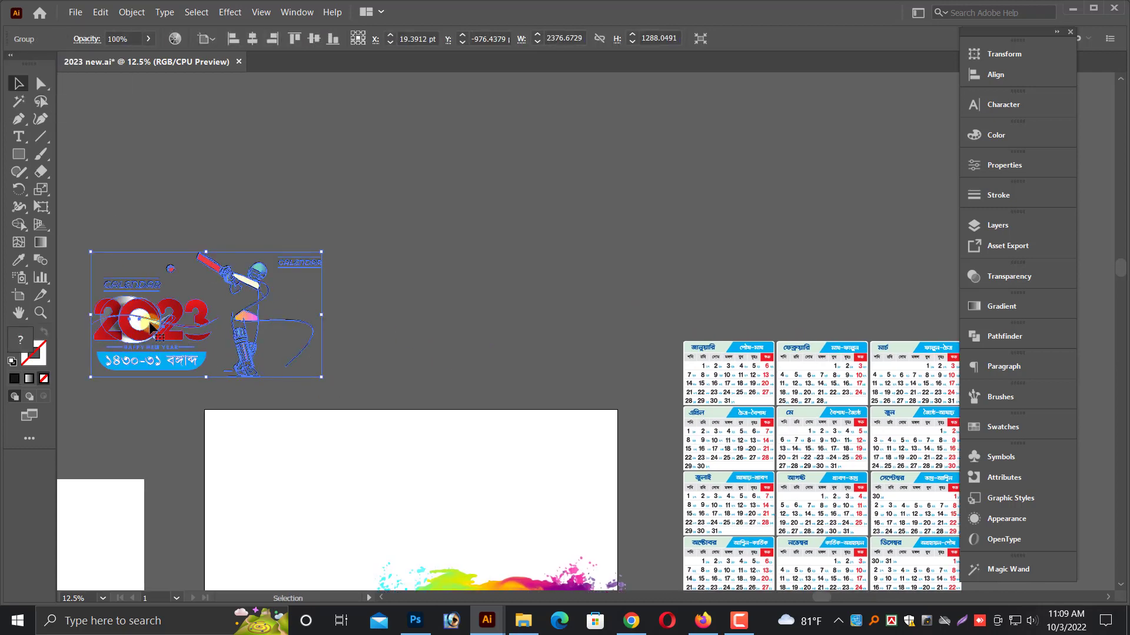
{"action": "left_click_drag", "start_coordinate": [150, 324], "coordinate": [769, 269]}
{"action": "left_click", "coordinate": [522, 329]}
- Hide the artboards so the title artwork and calendar grid sit on a plain white background
{"action": "left_click_drag", "start_coordinate": [418, 327], "coordinate": [198, 325]}
{"action": "key", "text": "alt+space"}
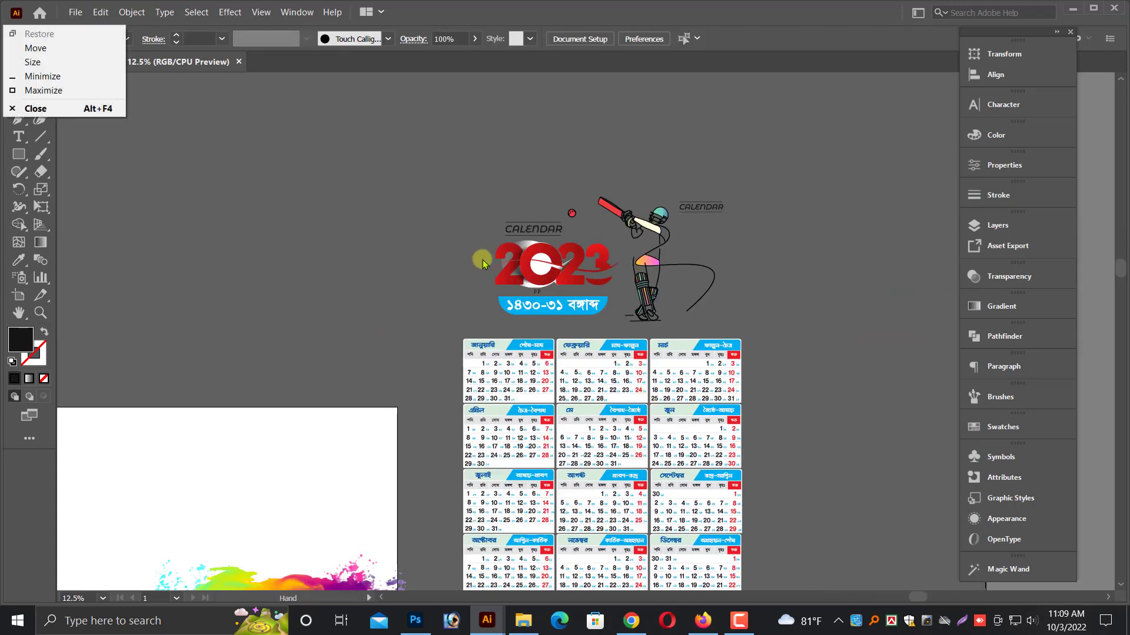
{"action": "left_click_drag", "start_coordinate": [482, 260], "coordinate": [892, 434]}
{"action": "left_click_drag", "start_coordinate": [321, 243], "coordinate": [497, 332]}
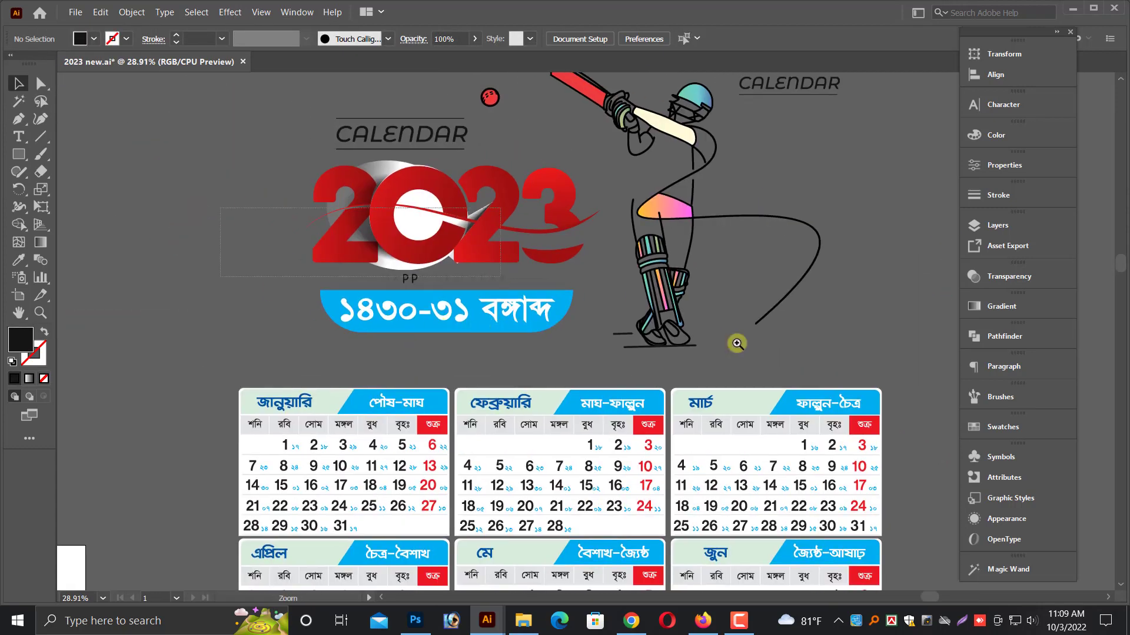
{"action": "left_click_drag", "start_coordinate": [737, 344], "coordinate": [794, 355]}
{"action": "key", "text": "ctrl+shift+h"}
- Examine the 2023 title artwork, the Bengali year banner and the month grids beneath it
{"action": "scroll", "coordinate": [752, 339], "scroll_direction": "up", "scroll_amount": 6}
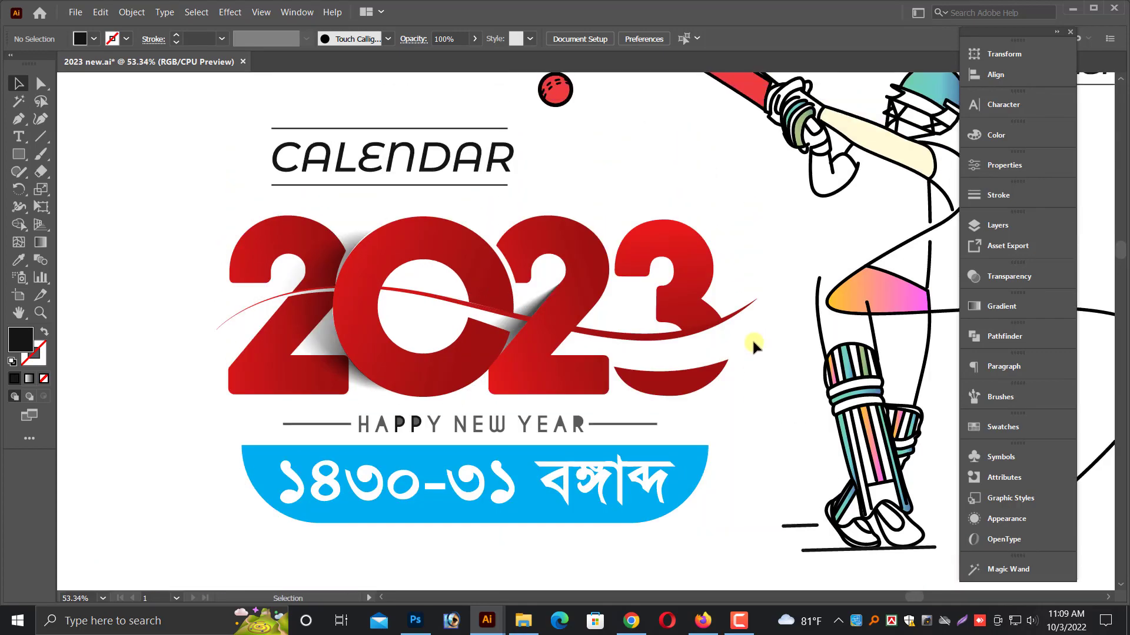
{"action": "scroll", "coordinate": [754, 343], "scroll_direction": "down", "scroll_amount": 2}
{"action": "scroll", "coordinate": [756, 343], "scroll_direction": "up", "scroll_amount": 4}
{"action": "key", "text": "ctrl+minus"}
{"action": "key", "text": "ctrl+minus"}
{"action": "scroll", "coordinate": [623, 393], "scroll_direction": "down", "scroll_amount": 3}
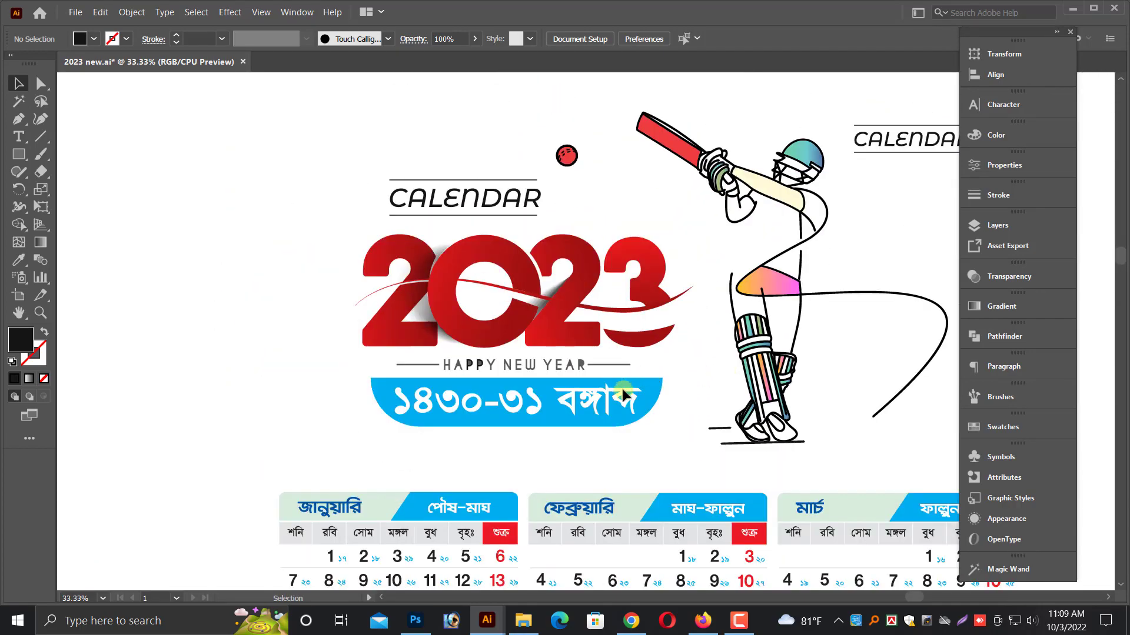
{"action": "scroll", "coordinate": [623, 393], "scroll_direction": "down", "scroll_amount": 3}
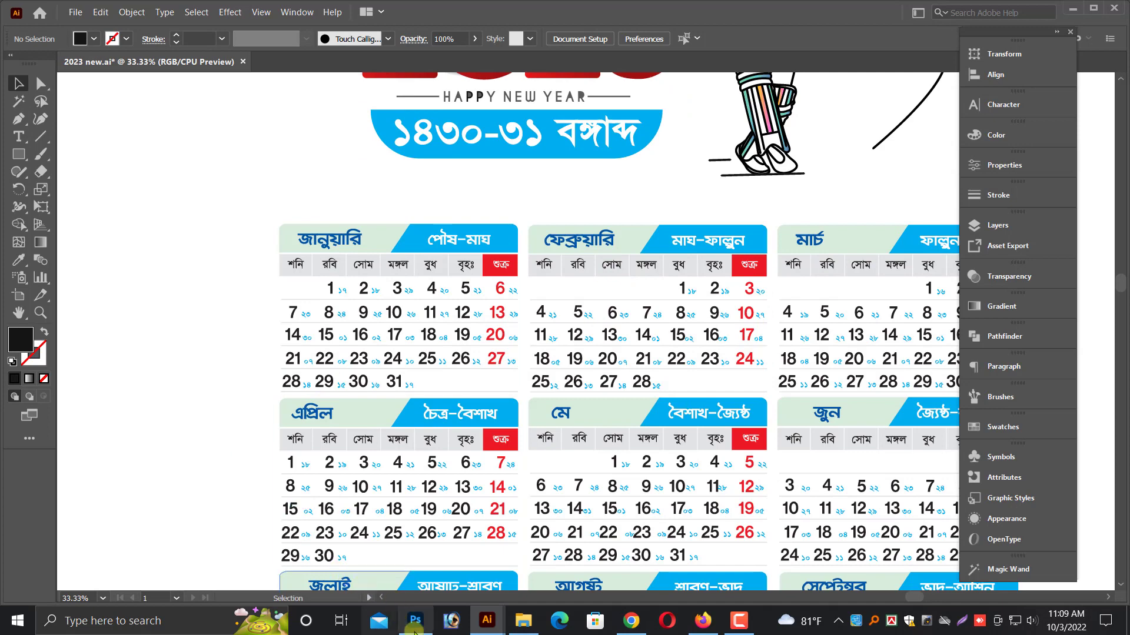
- Switch to Photoshop, flatten the fireworks image and convert its background into an unlocked regular layer
{"action": "left_click", "coordinate": [415, 629]}
{"action": "key", "text": "Tab"}
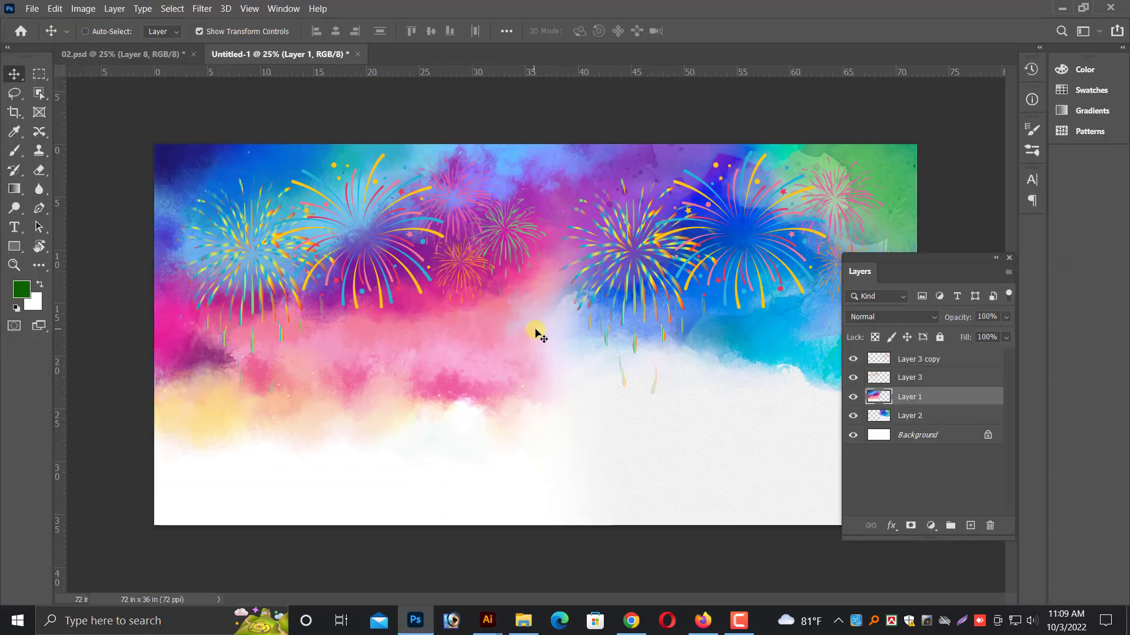
{"action": "key", "text": "alt+l"}
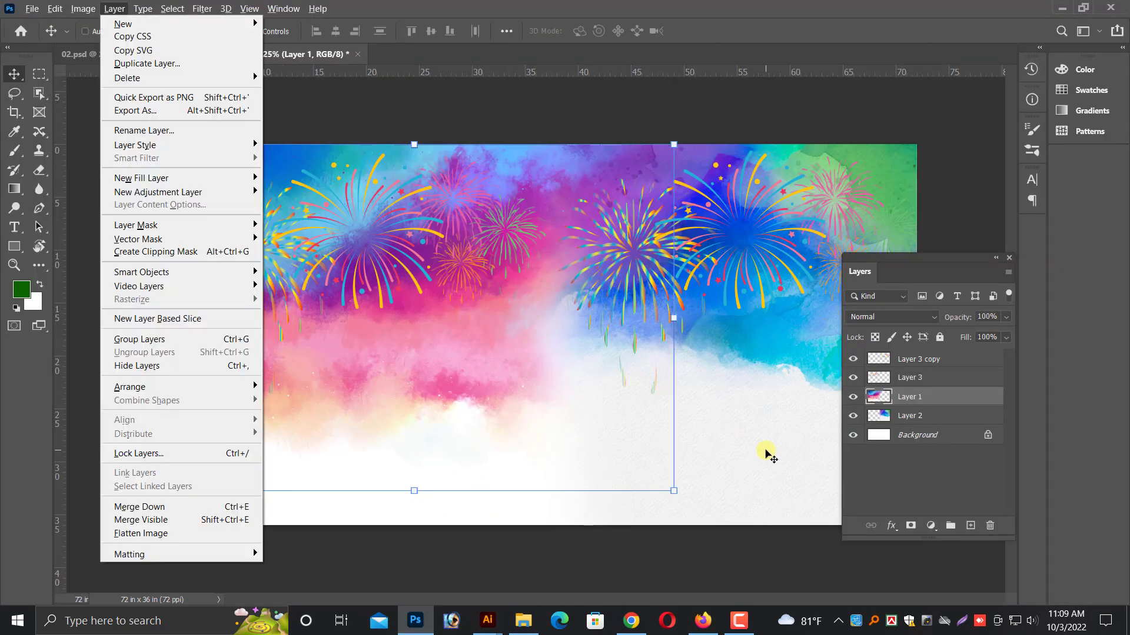
{"action": "key", "text": "f"}
{"action": "double_click", "coordinate": [965, 360]}
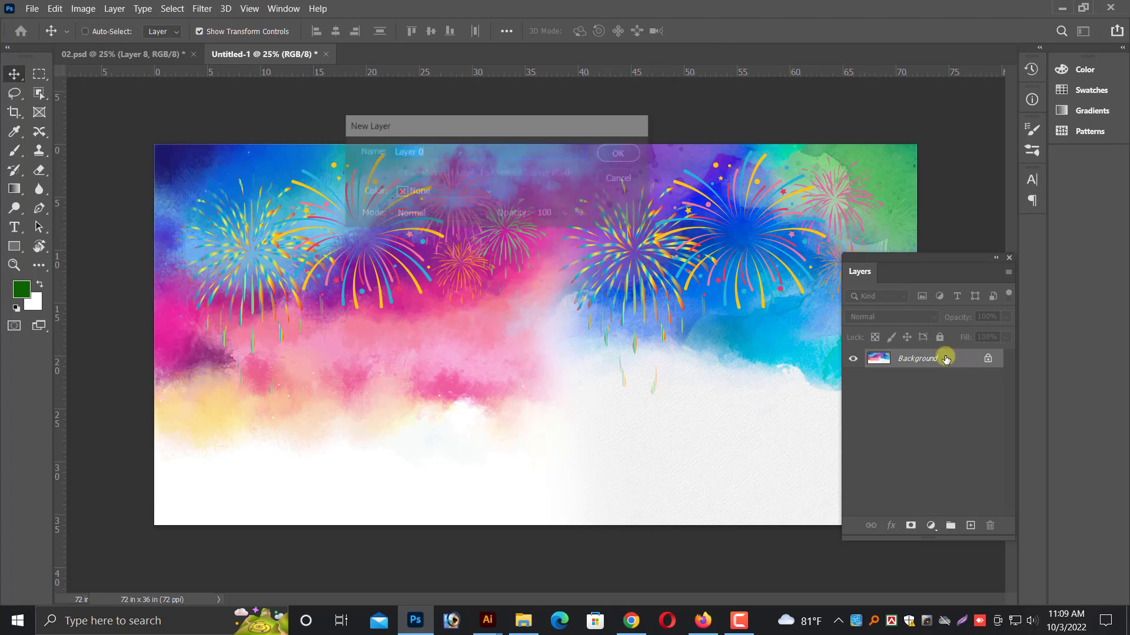
{"action": "key", "text": "Return"}
- Resize the fireworks image to a width of 17 inches at a resolution of 100 pixels/inch
{"action": "left_click", "coordinate": [83, 9]}
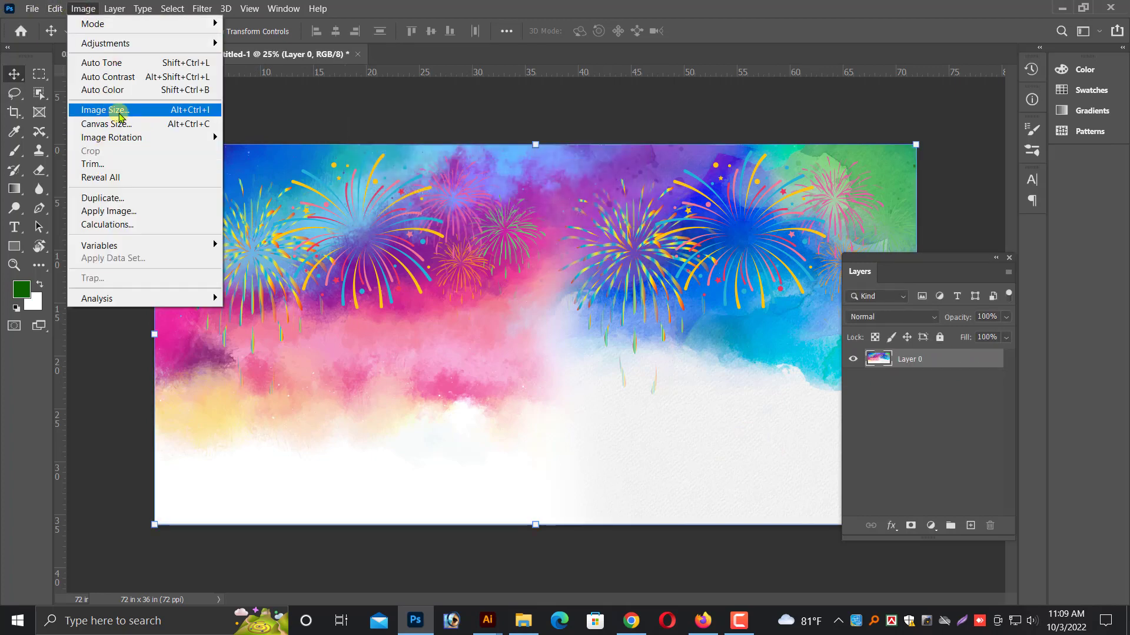
{"action": "left_click", "coordinate": [119, 112]}
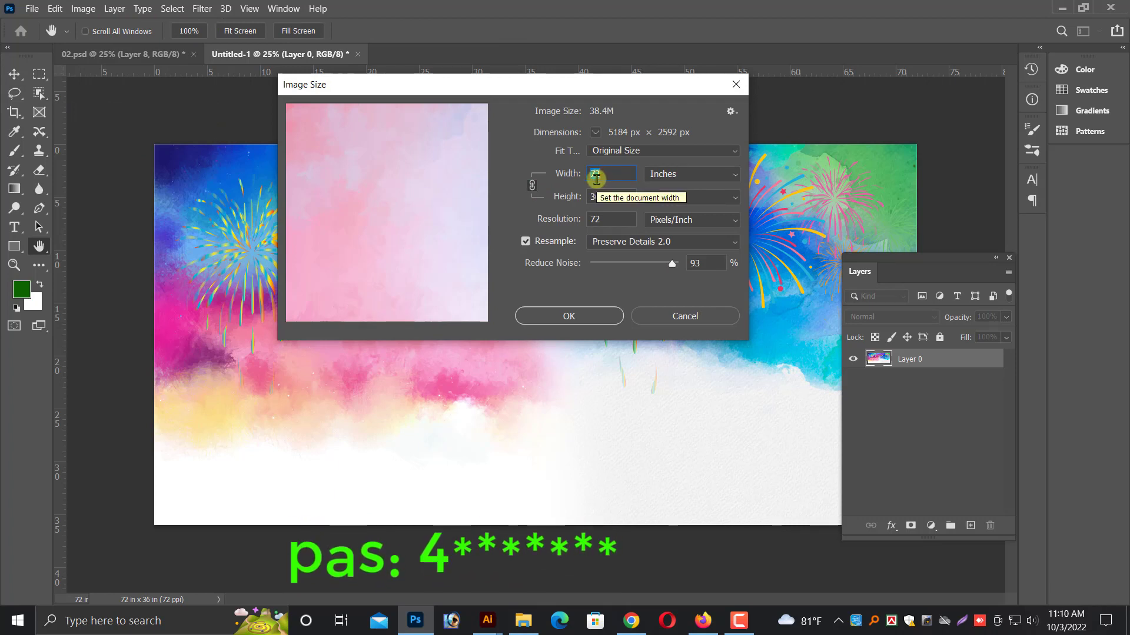
{"action": "type", "text": "17"}
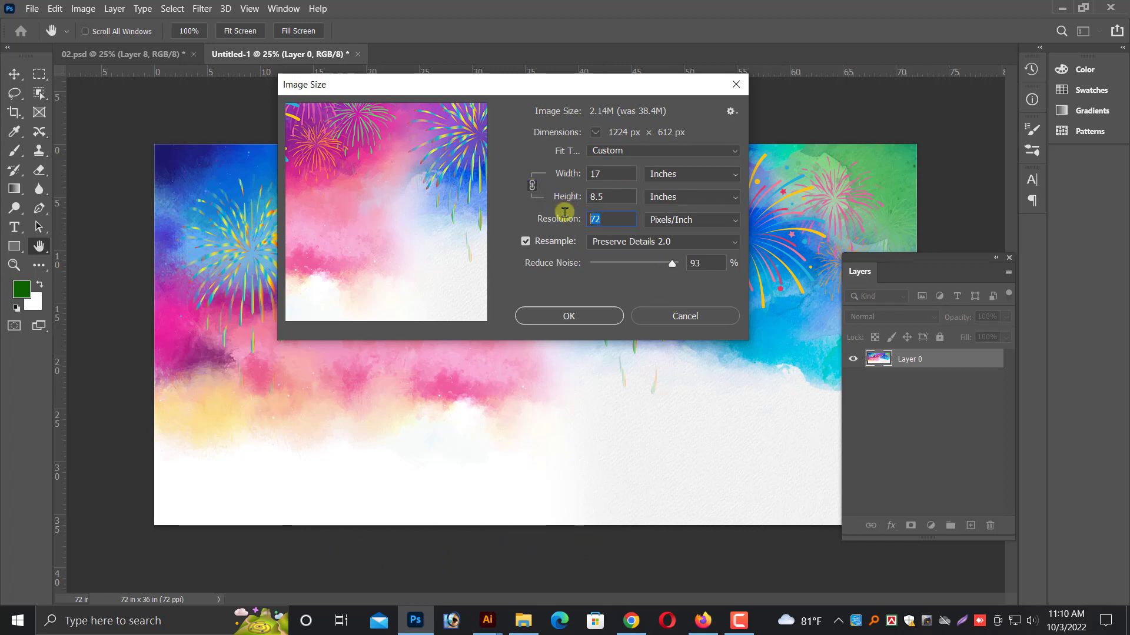
{"action": "type", "text": "100"}
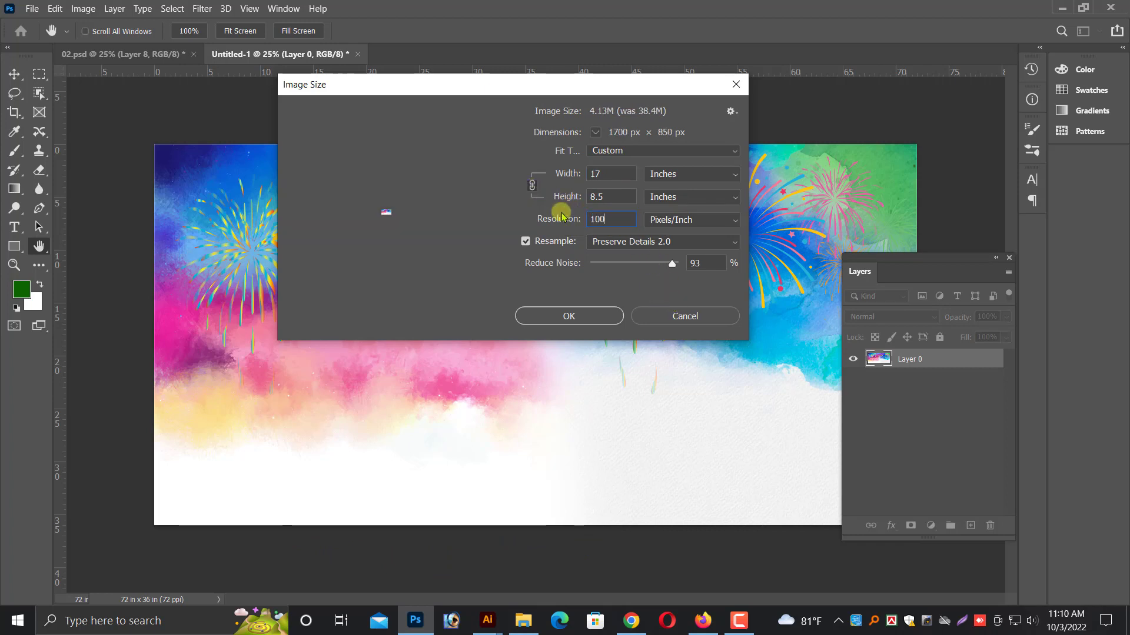
{"action": "left_click", "coordinate": [571, 316]}
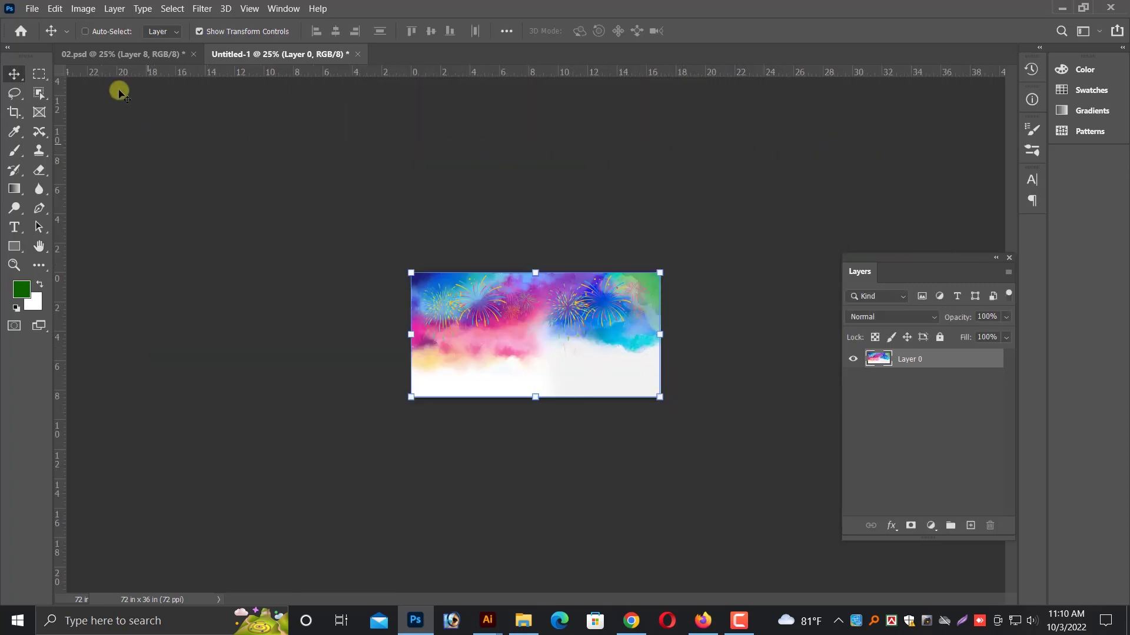
{"action": "left_click", "coordinate": [77, 9]}
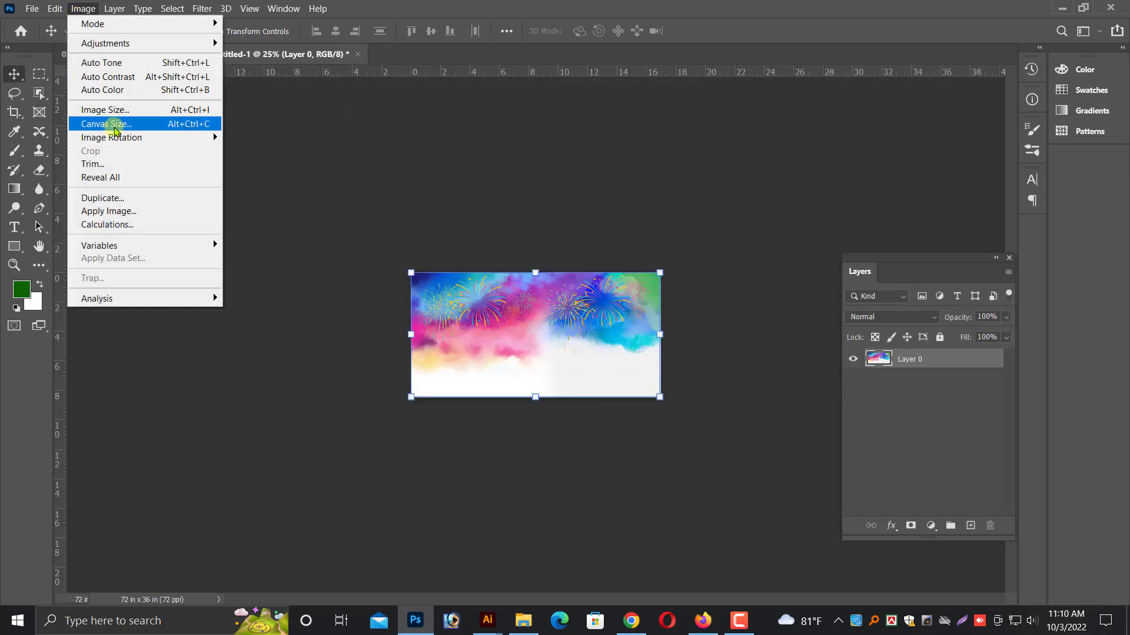
{"action": "mouse_move", "coordinate": [112, 137]}
{"action": "left_click", "coordinate": [112, 110]}
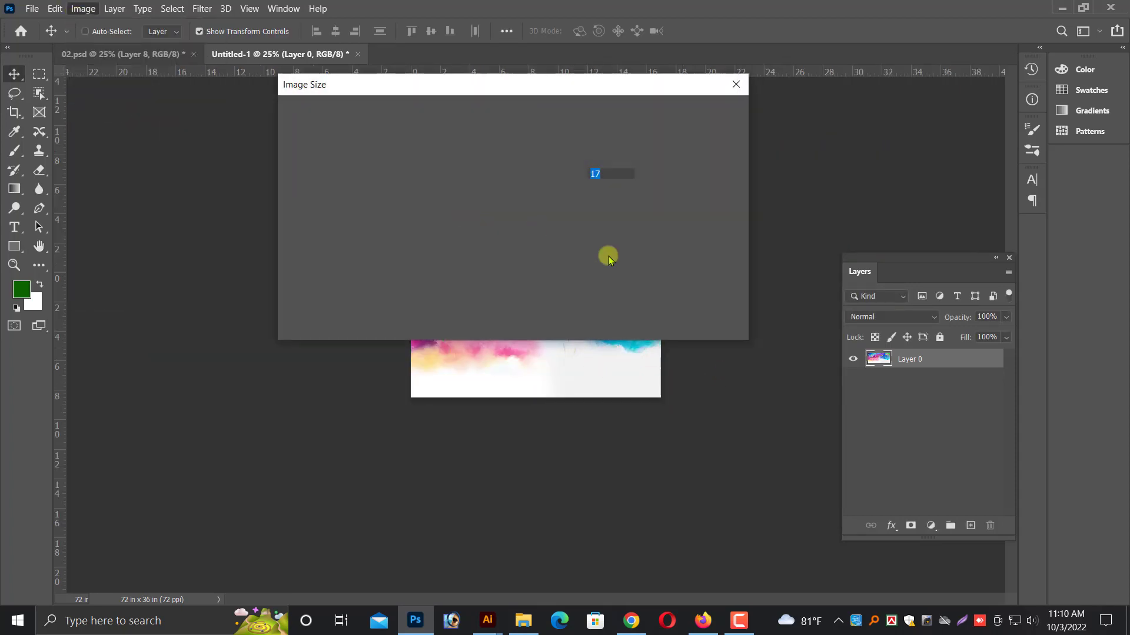
{"action": "key", "text": "Escape"}
- Extend the canvas downward to a height of 22 inches, anchoring the image at the top
{"action": "left_click", "coordinate": [83, 9]}
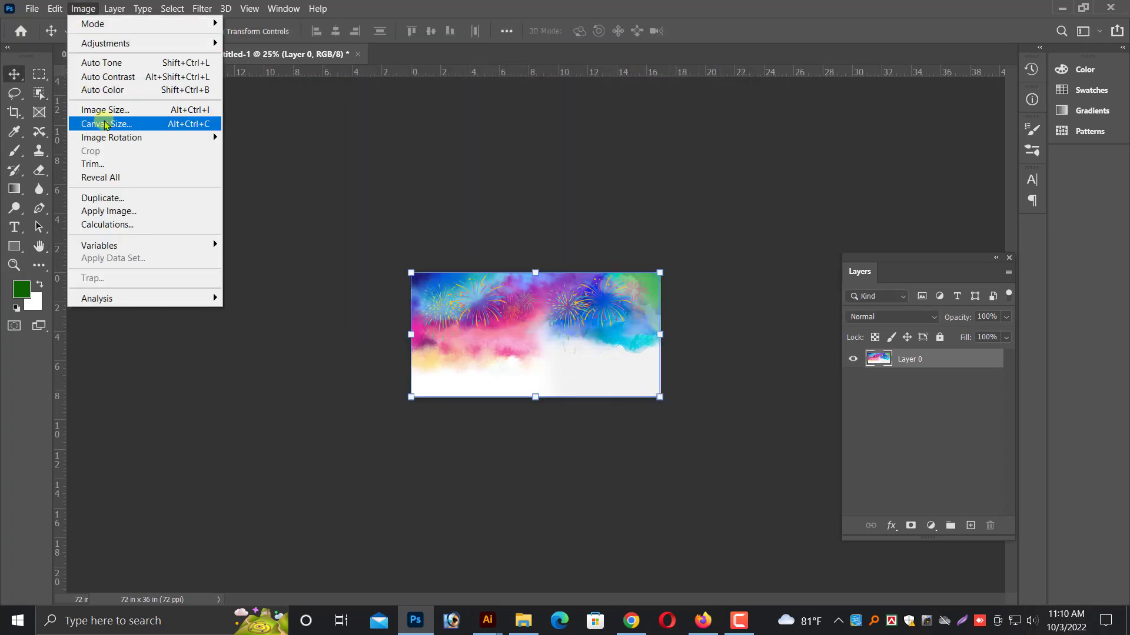
{"action": "left_click", "coordinate": [101, 119]}
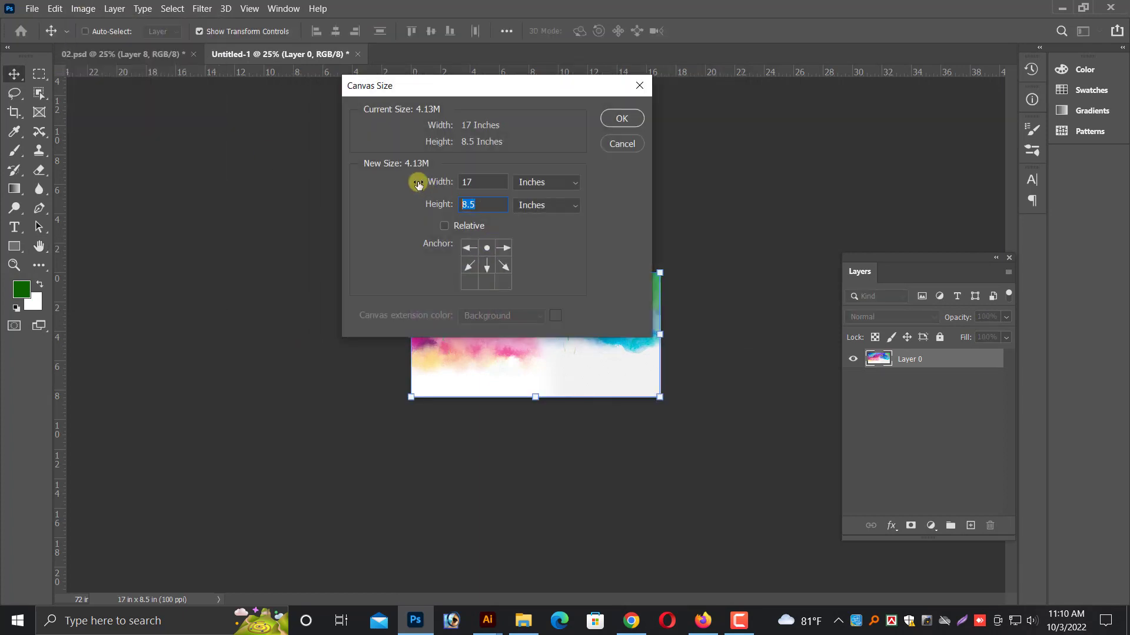
{"action": "key", "text": "Return"}
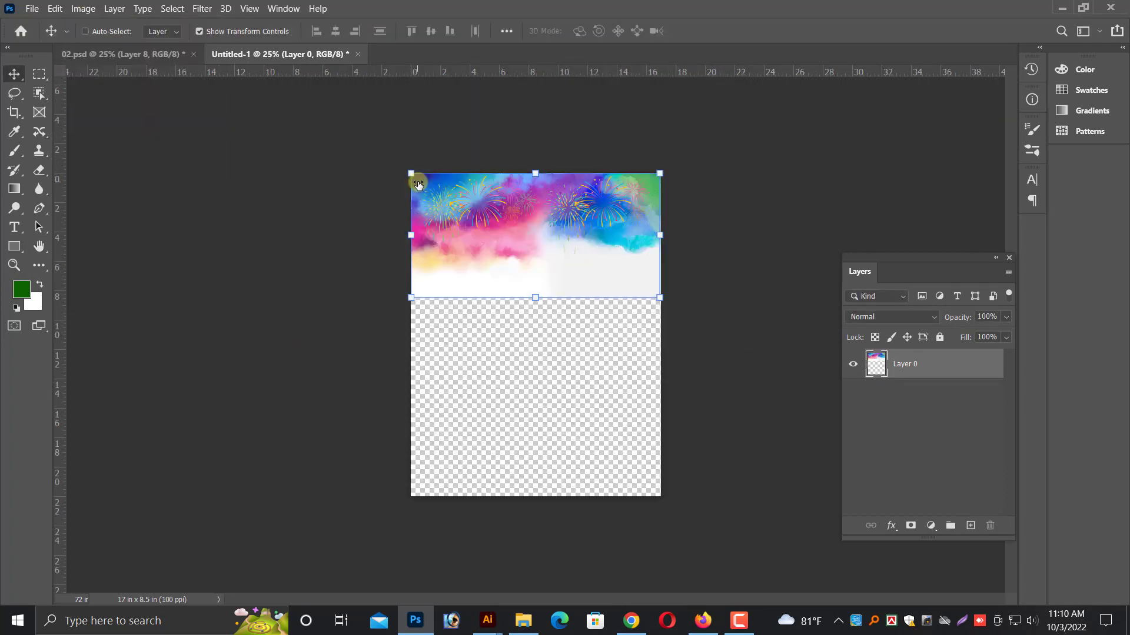
- Switch to Illustrator and bring the rainbow paint-splash artwork into the Photoshop document as a Smart Object
{"action": "left_click", "coordinate": [488, 615]}
{"action": "left_click", "coordinate": [534, 538]}
{"action": "scroll", "coordinate": [524, 500], "scroll_direction": "down", "scroll_amount": 2}
{"action": "key", "text": "ctrl+minus"}
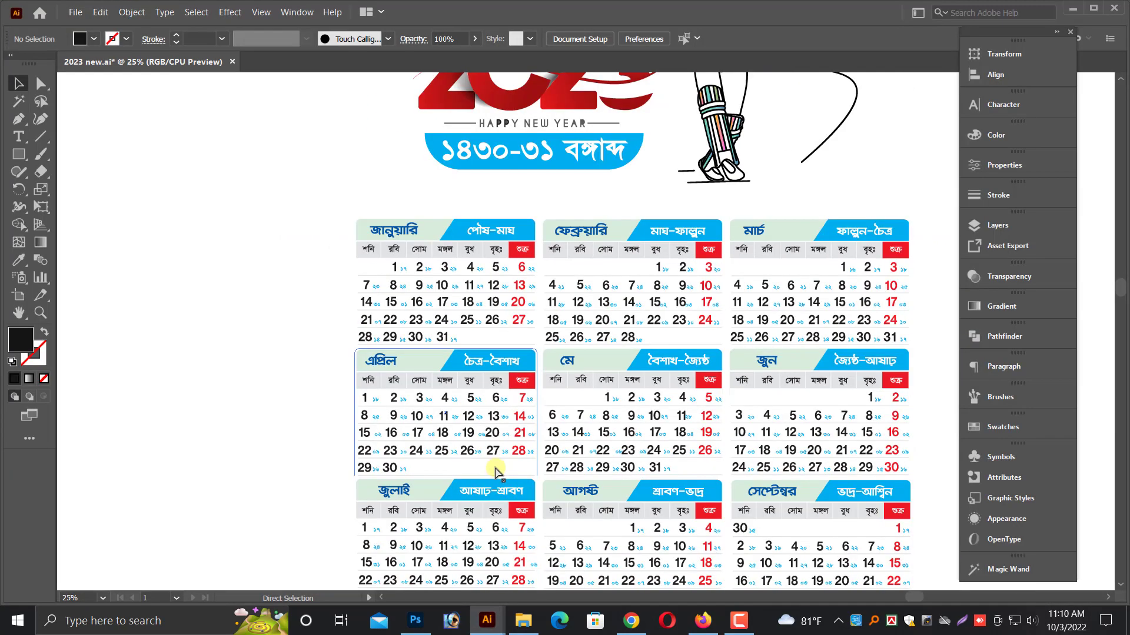
{"action": "key", "text": "ctrl+minus"}
{"action": "key", "text": "ctrl+minus"}
{"action": "scroll", "coordinate": [505, 429], "scroll_direction": "left", "scroll_amount": 3}
{"action": "scroll", "coordinate": [505, 428], "scroll_direction": "down", "scroll_amount": 3}
{"action": "left_click_drag", "start_coordinate": [281, 293], "coordinate": [524, 535]}
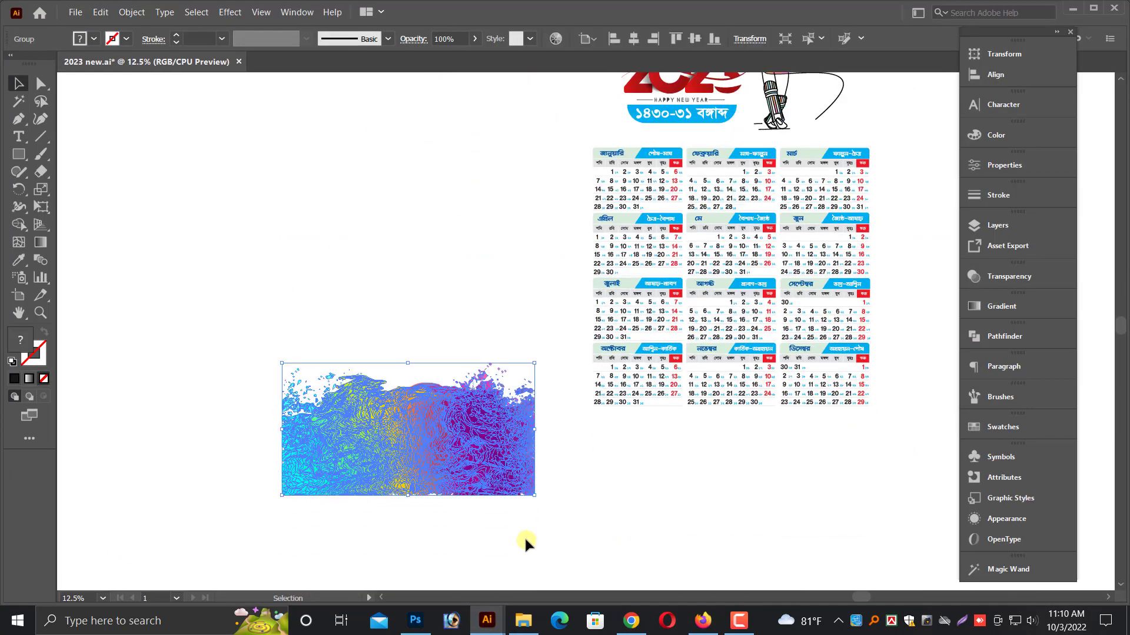
{"action": "scroll", "coordinate": [424, 428], "scroll_direction": "down", "scroll_amount": 1}
{"action": "mouse_move", "coordinate": [422, 426]}
{"action": "left_mouse_down"}
{"action": "mouse_move", "coordinate": [415, 617]}
{"action": "mouse_move", "coordinate": [500, 518]}
{"action": "left_mouse_up"}
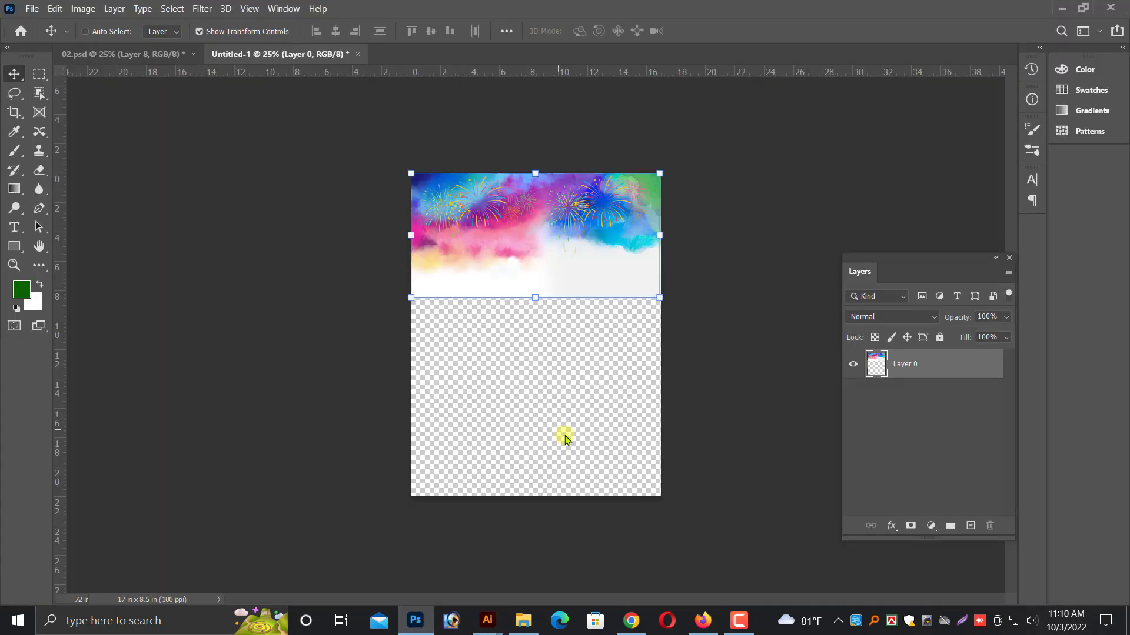
{"action": "left_click_drag", "start_coordinate": [569, 445], "coordinate": [567, 441]}
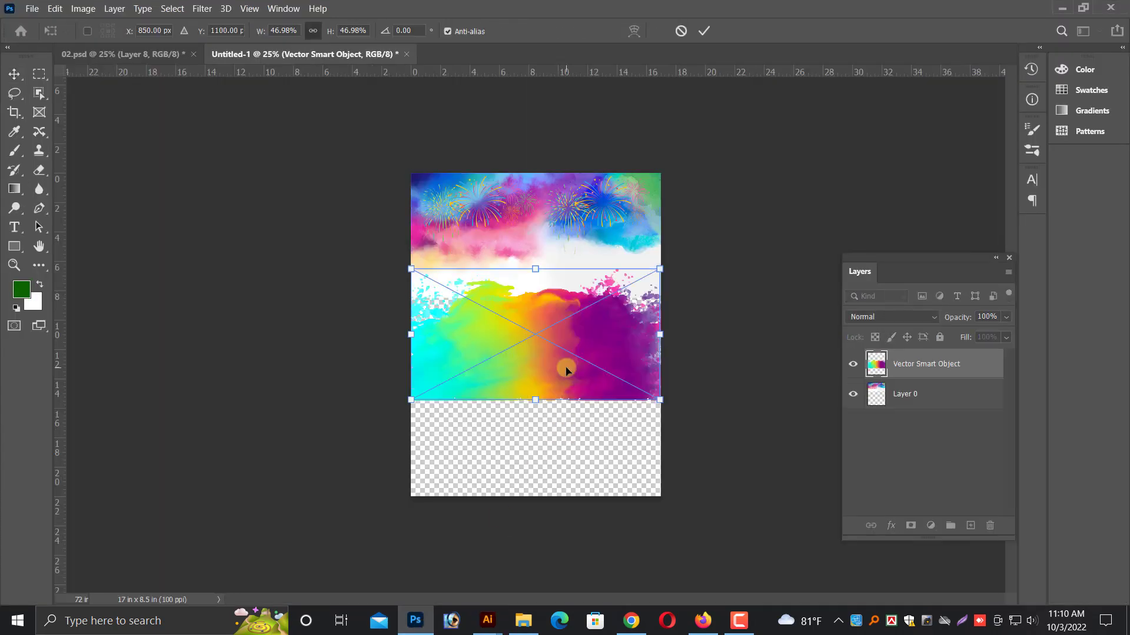
- Place the paint splash along the canvas's lower edge, enlarged slightly beyond both sides of the page
{"action": "key", "text": "ctrl+plus"}
{"action": "mouse_move", "coordinate": [556, 368]}
{"action": "left_mouse_down"}
{"action": "mouse_move", "coordinate": [533, 458]}
{"action": "mouse_move", "coordinate": [548, 500]}
{"action": "mouse_move", "coordinate": [672, 517]}
{"action": "left_mouse_up"}
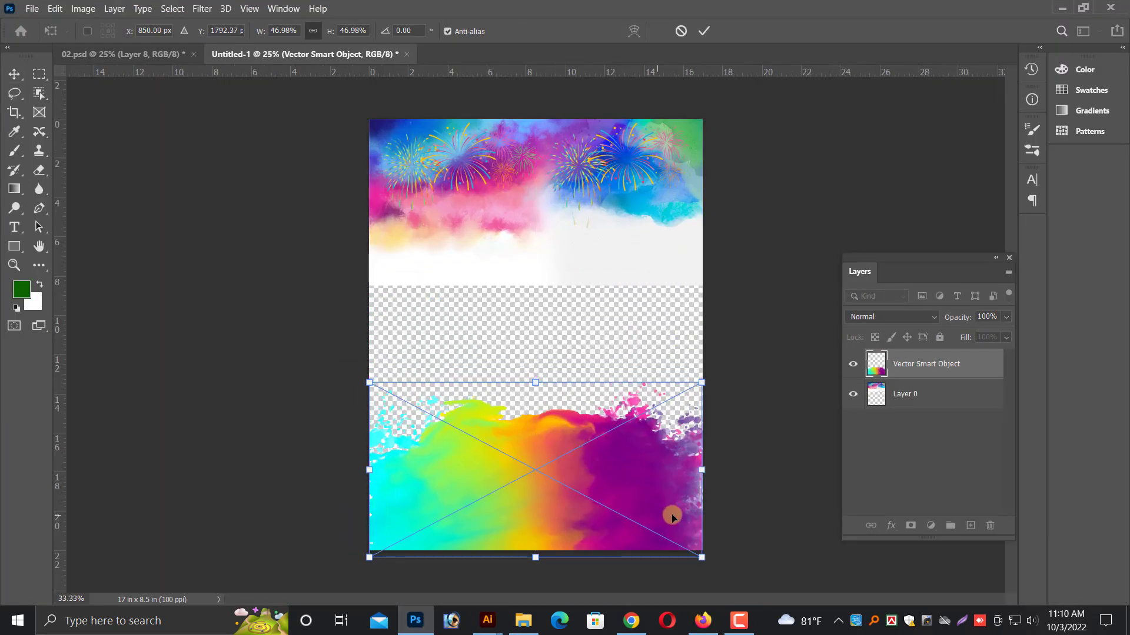
{"action": "left_click_drag", "start_coordinate": [708, 475], "coordinate": [667, 515]}
{"action": "key", "text": "Return"}
- Build a white backing from a duplicate of Layer 0, stretched down behind the paint splash and stacked below Layer 0
{"action": "right_click", "coordinate": [562, 230]}
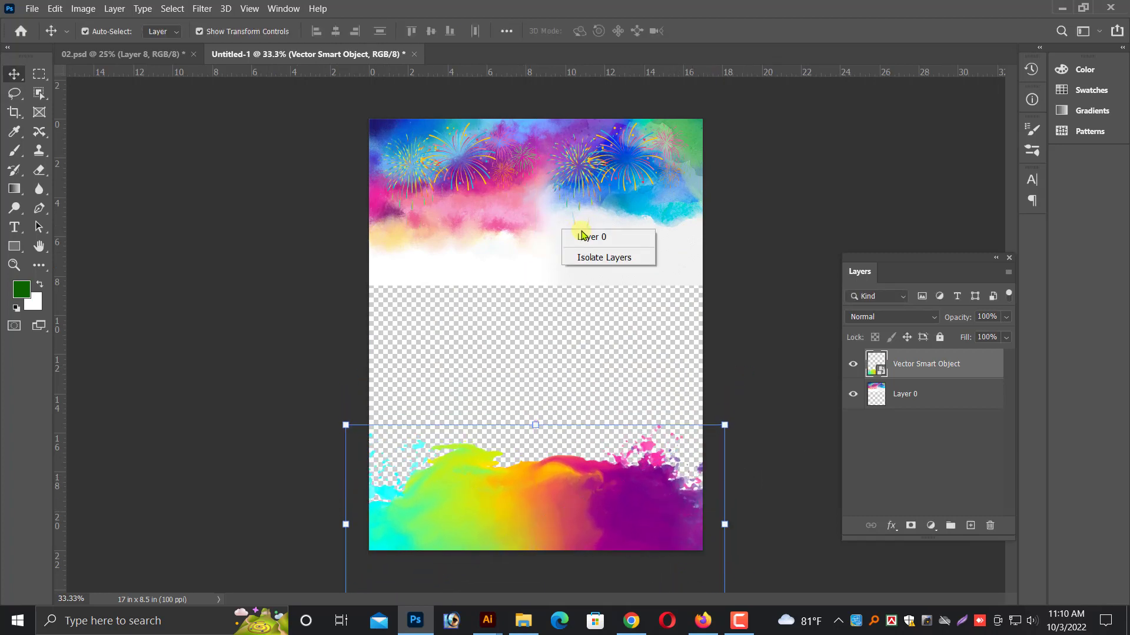
{"action": "left_click", "coordinate": [581, 236]}
{"action": "left_click_drag", "start_coordinate": [573, 207], "coordinate": [570, 254]}
{"action": "key", "text": "ctrl+shift+BackSpace"}
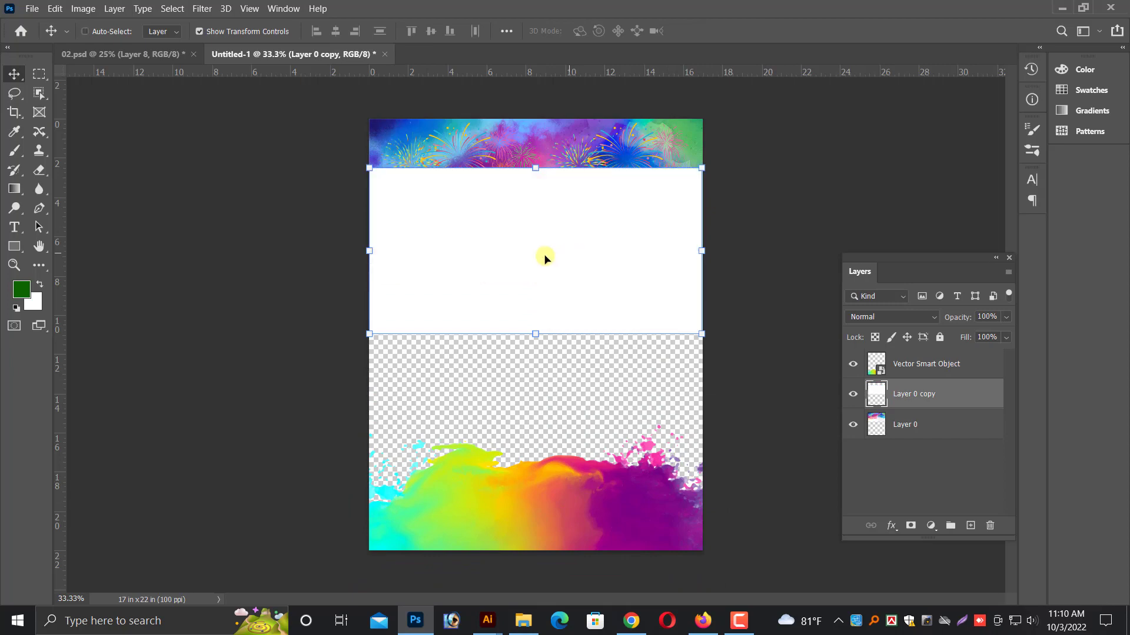
{"action": "left_click_drag", "start_coordinate": [531, 339], "coordinate": [537, 518]}
{"action": "key", "text": "ctrl+bracketleft"}
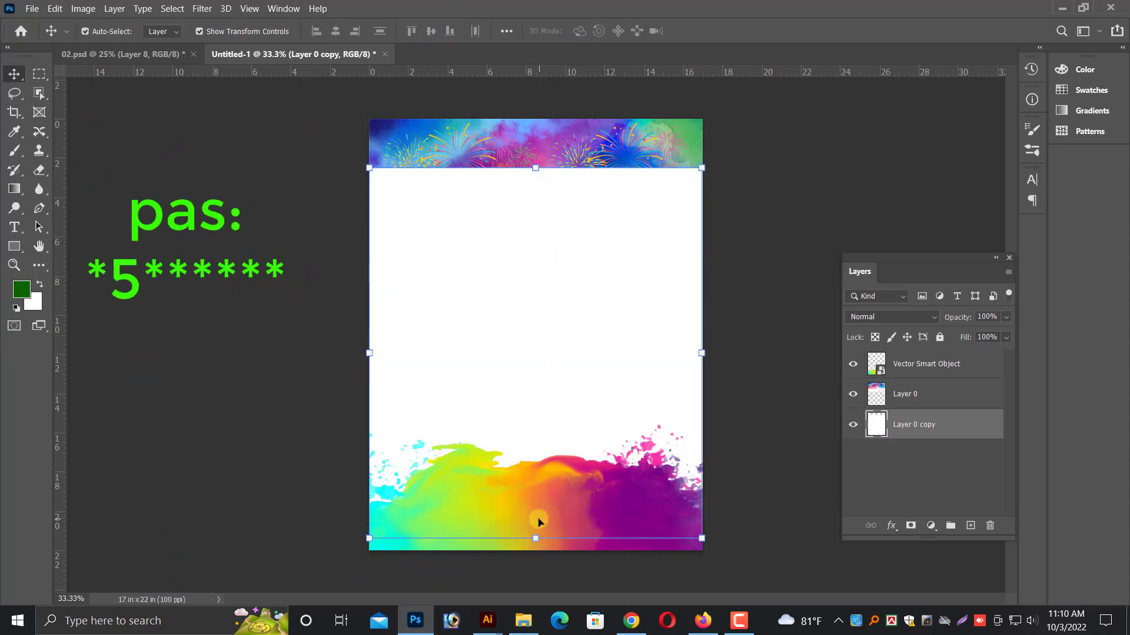
- Fade the lower part of the Layer 0 fireworks image into white using a soft 1300-pixel Eraser
{"action": "key", "text": "ctrl+plus"}
{"action": "scroll", "coordinate": [441, 307], "scroll_direction": "up", "scroll_amount": 3}
{"action": "left_click", "coordinate": [491, 222]}
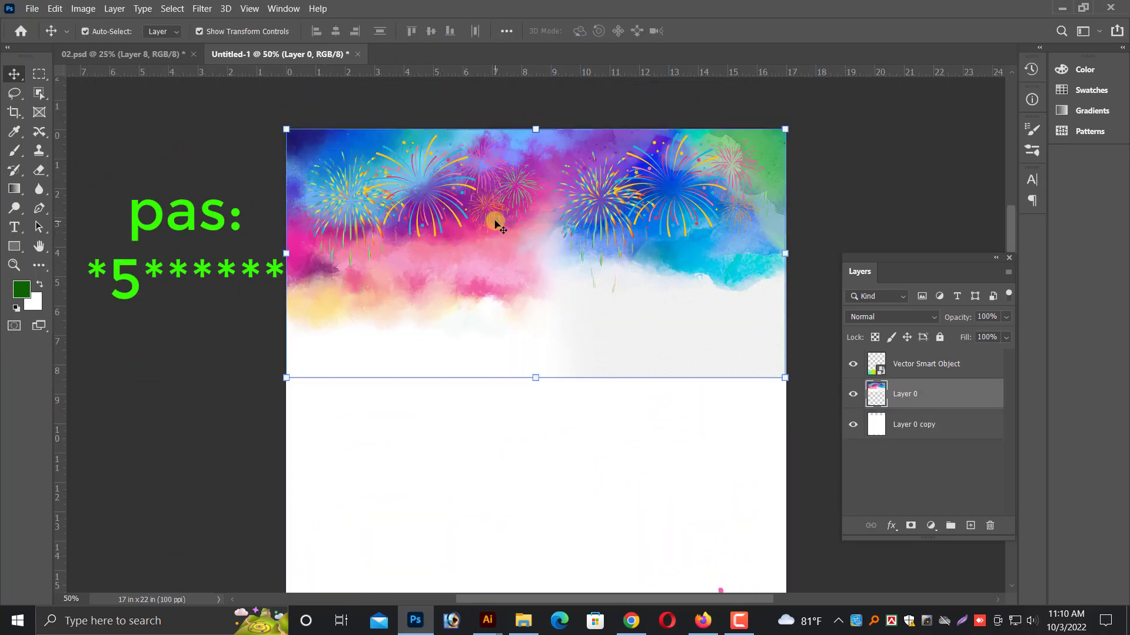
{"action": "key", "text": "ctrl+plus"}
{"action": "scroll", "coordinate": [471, 247], "scroll_direction": "up", "scroll_amount": 2}
{"action": "left_click", "coordinate": [39, 170]}
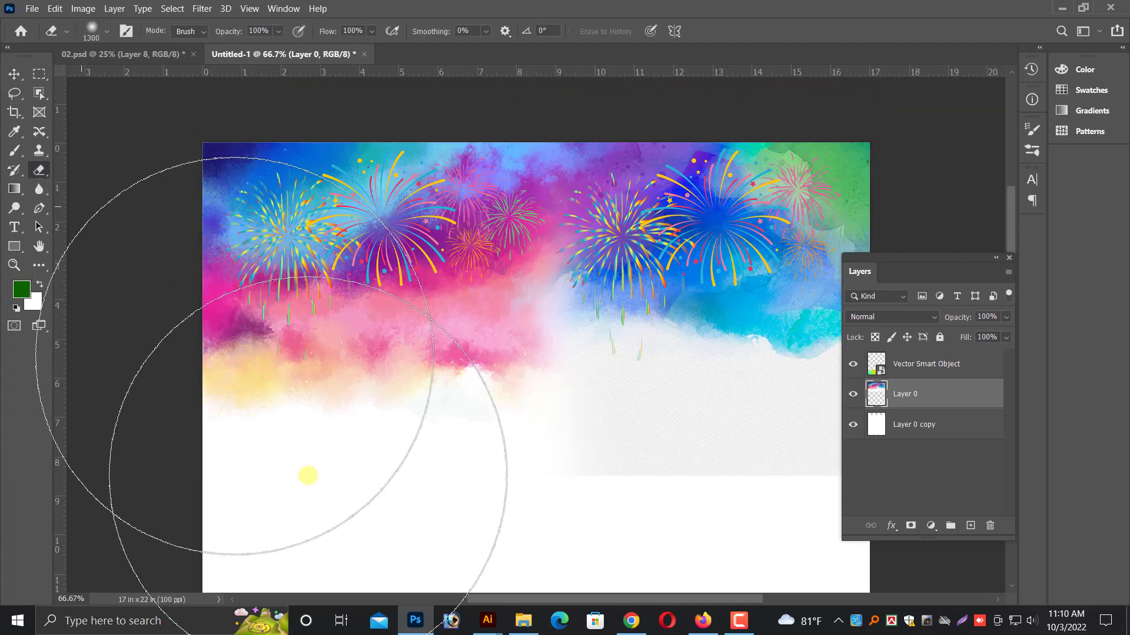
{"action": "mouse_move", "coordinate": [332, 515]}
{"action": "left_mouse_down"}
{"action": "mouse_move", "coordinate": [707, 544]}
{"action": "mouse_move", "coordinate": [290, 505]}
{"action": "left_mouse_up"}
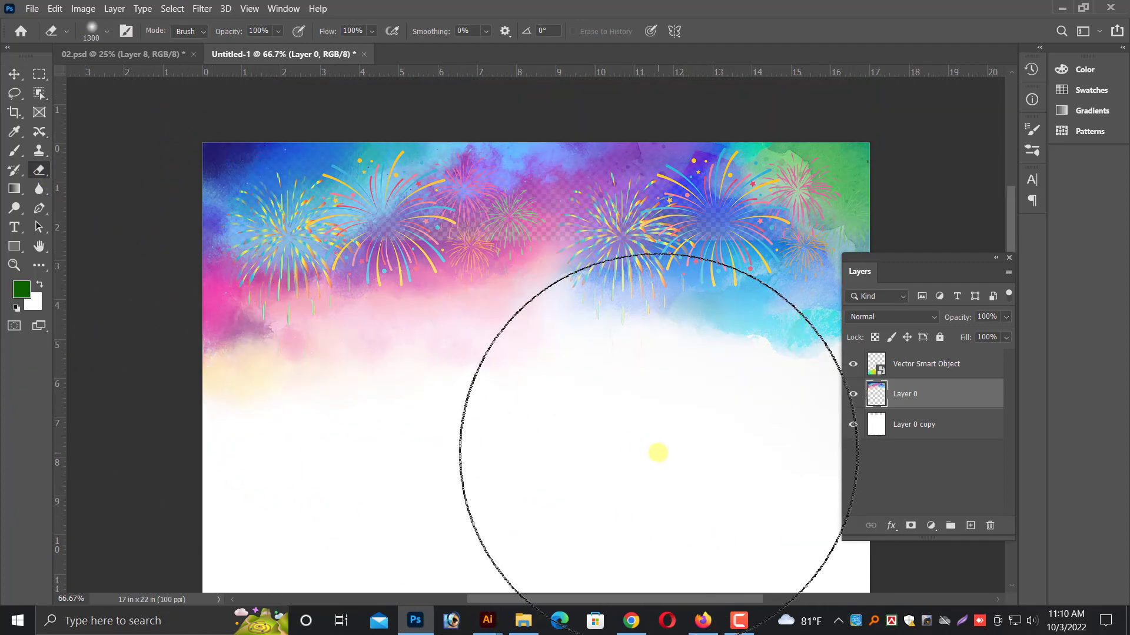
- Stretch the white Layer 0 copy up to the canvas's upper edge to back the erased fireworks area
{"action": "key", "text": "v"}
{"action": "key", "text": "ctrl+minus"}
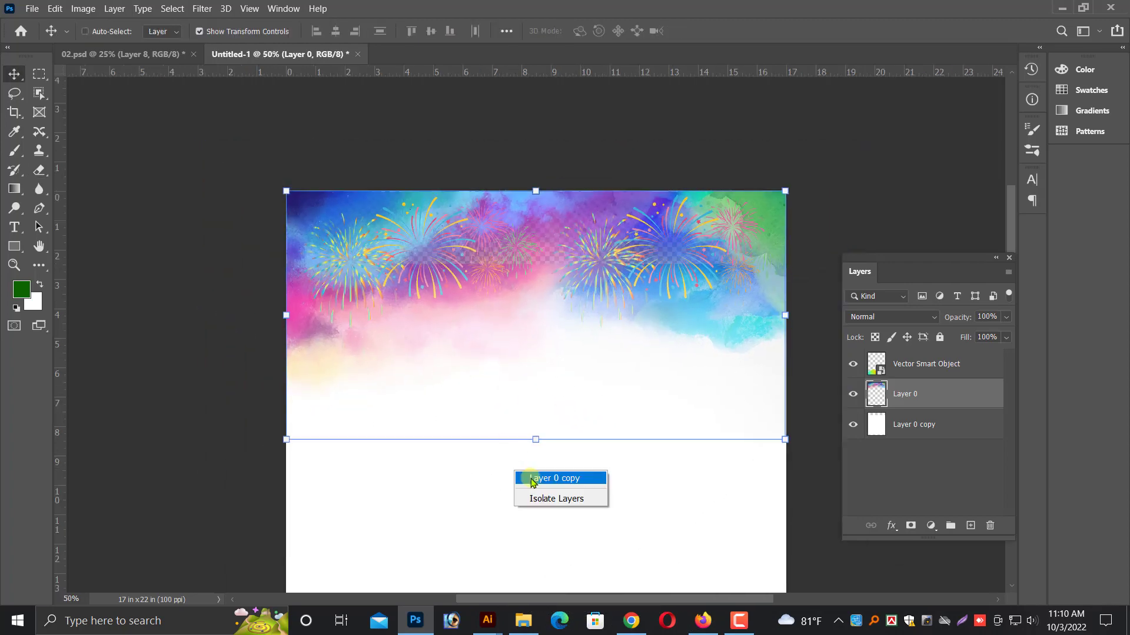
{"action": "left_click", "coordinate": [531, 479]}
{"action": "left_click_drag", "start_coordinate": [540, 265], "coordinate": [543, 187]}
{"action": "key", "text": "Return"}
{"action": "key", "text": "ctrl+minus"}
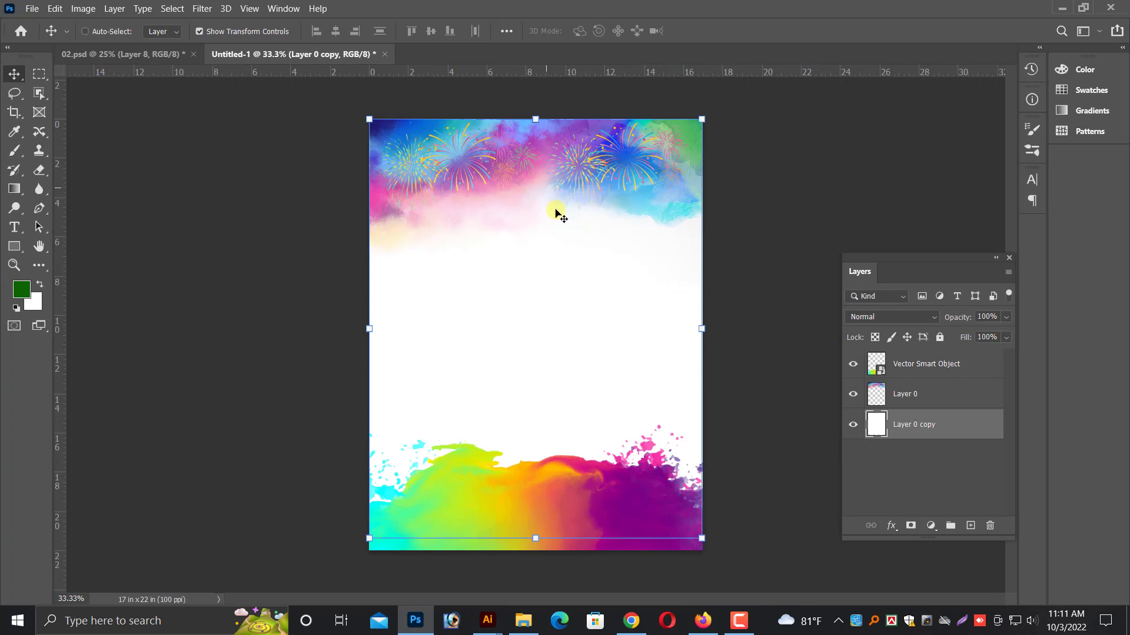
- Rasterize the paint splash smart object and fade its upper part with the soft 1300-pixel Eraser
{"action": "left_click", "coordinate": [536, 508], "text": "ctrl"}
{"action": "left_click", "coordinate": [37, 174]}
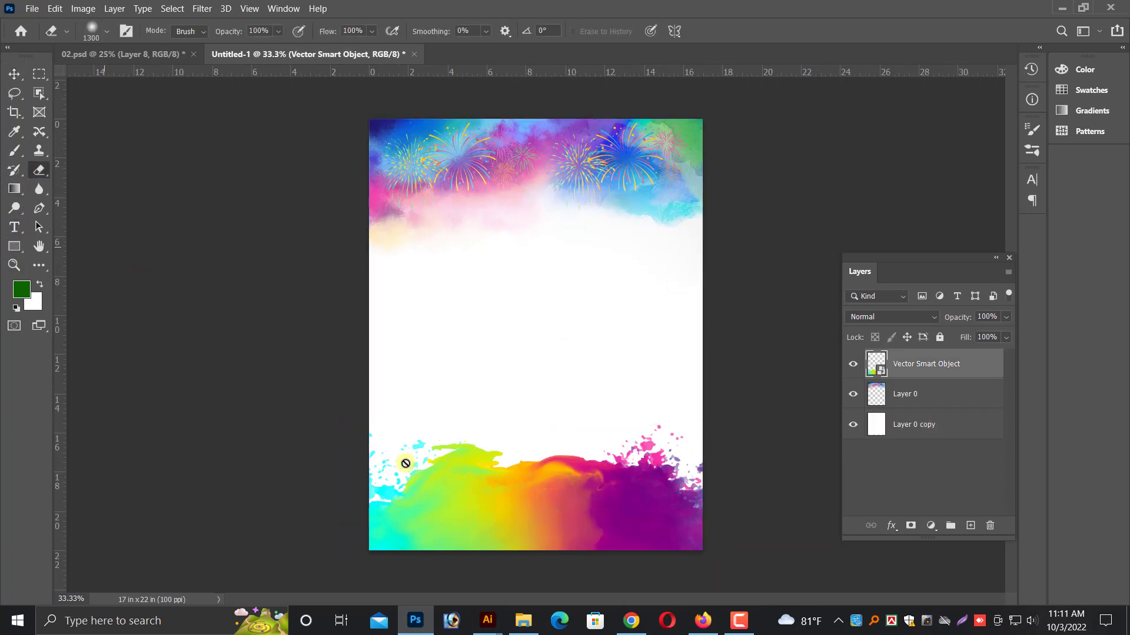
{"action": "left_click", "coordinate": [466, 450]}
{"action": "left_click", "coordinate": [575, 254]}
{"action": "mouse_move", "coordinate": [510, 373]}
{"action": "left_mouse_down"}
{"action": "mouse_move", "coordinate": [457, 411]}
{"action": "mouse_move", "coordinate": [425, 355]}
{"action": "mouse_move", "coordinate": [693, 380]}
{"action": "mouse_move", "coordinate": [695, 394]}
{"action": "mouse_move", "coordinate": [376, 406]}
{"action": "mouse_move", "coordinate": [316, 393]}
{"action": "mouse_move", "coordinate": [551, 386]}
{"action": "mouse_move", "coordinate": [420, 391]}
{"action": "mouse_move", "coordinate": [391, 429]}
{"action": "mouse_move", "coordinate": [600, 476]}
{"action": "mouse_move", "coordinate": [575, 511]}
{"action": "left_mouse_up"}
{"action": "key", "text": "v"}
- Stretch the white Layer 0 copy down to the canvas's lower edge
{"action": "right_click", "coordinate": [541, 441]}
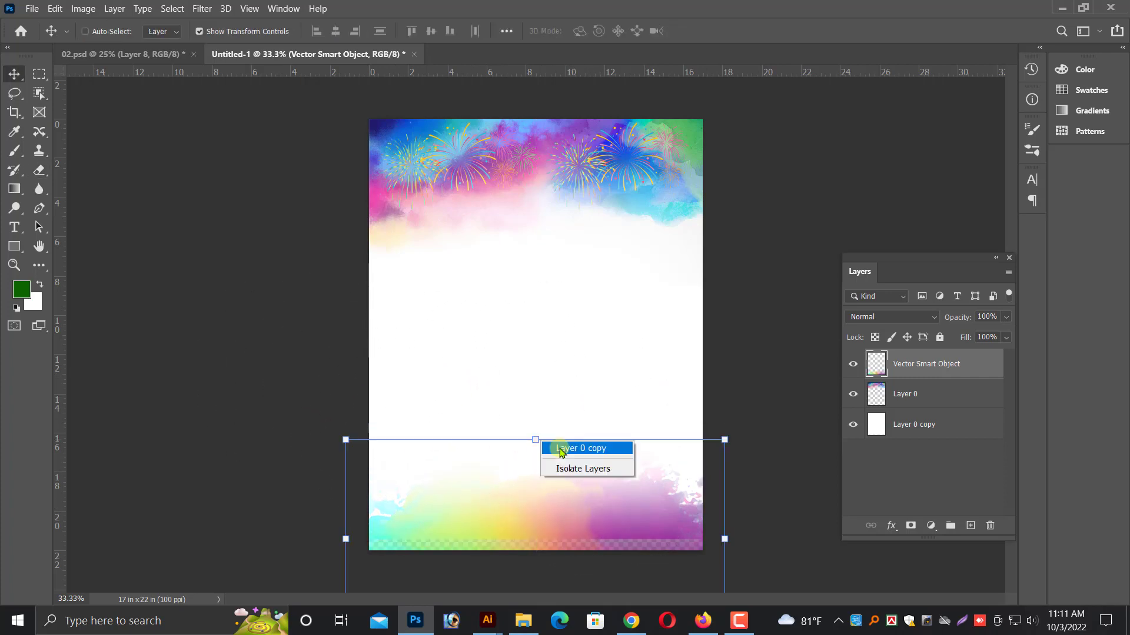
{"action": "left_click", "coordinate": [560, 449]}
{"action": "left_click_drag", "start_coordinate": [535, 559], "coordinate": [535, 556]}
{"action": "key", "text": "Return"}
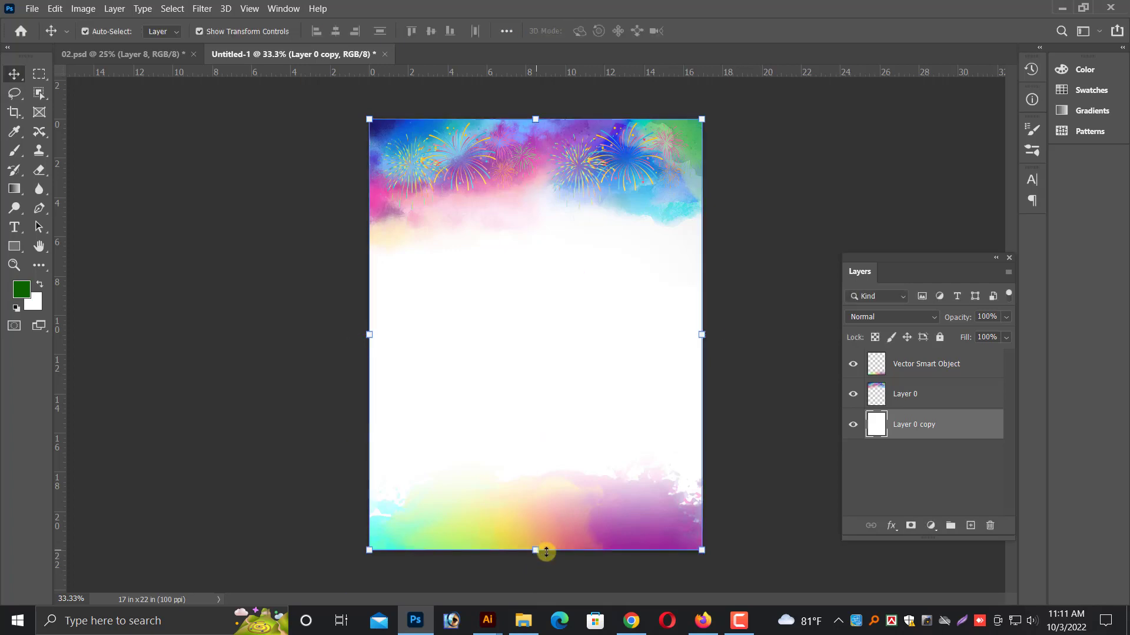
- Move the faded paint splash layer further down so less of it shows above the canvas's lower edge
{"action": "right_click", "coordinate": [546, 552]}
{"action": "left_click", "coordinate": [578, 543]}
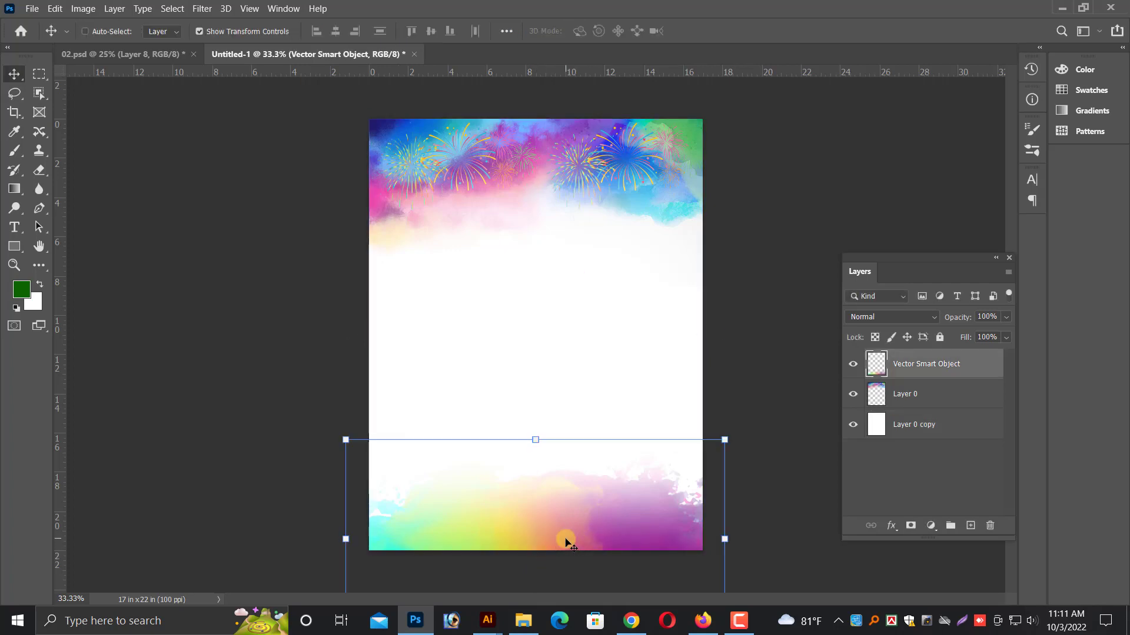
{"action": "key", "text": "shift+Down"}
{"action": "key", "text": "shift+Down"}
{"action": "key", "text": "shift+Down"}
{"action": "key", "text": "shift+Down"}
{"action": "key", "text": "shift+Down"}
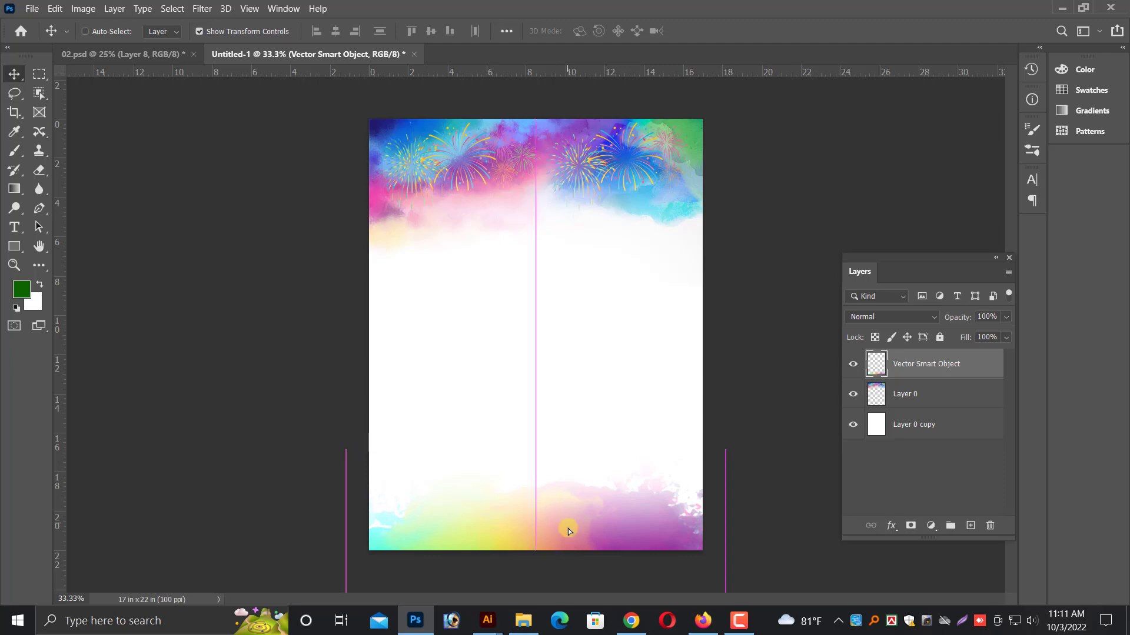
{"action": "left_click_drag", "start_coordinate": [568, 529], "coordinate": [545, 550]}
- Switch to Illustrator and delete the original paint splash artwork beside the calendar
{"action": "left_click", "coordinate": [487, 621]}
{"action": "left_click", "coordinate": [566, 530]}
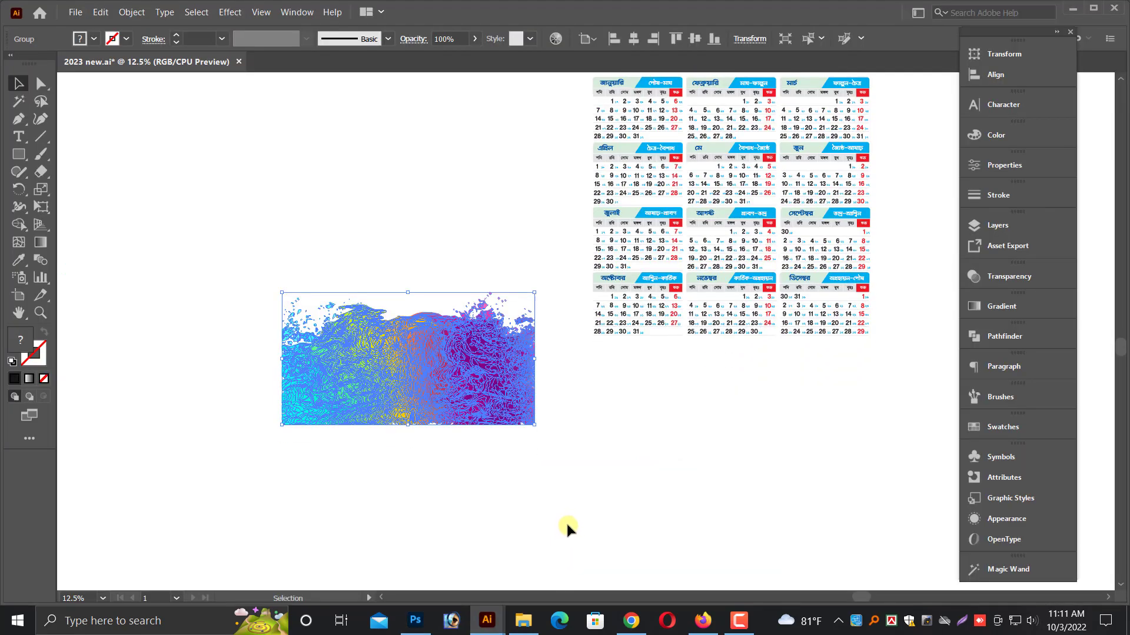
{"action": "left_click", "coordinate": [567, 525]}
{"action": "scroll", "coordinate": [489, 471], "scroll_direction": "down", "scroll_amount": 5}
{"action": "left_click_drag", "start_coordinate": [220, 255], "coordinate": [503, 401]}
{"action": "scroll", "coordinate": [503, 415], "scroll_direction": "down", "scroll_amount": 5}
{"action": "key", "text": "Delete"}
{"action": "scroll", "coordinate": [503, 417], "scroll_direction": "down", "scroll_amount": 3}
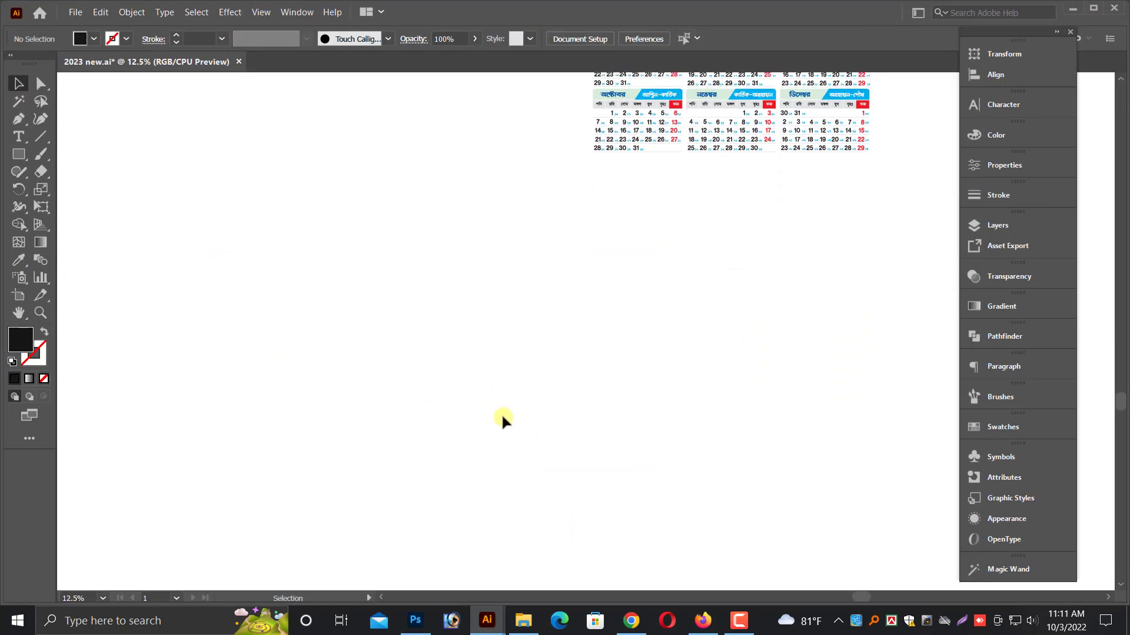
- Copy the blue wave clip group from the Illustrator document and paste it into the Photoshop canvas
{"action": "key", "text": "ctrl+minus"}
{"action": "key", "text": "ctrl+minus"}
{"action": "key", "text": "ctrl+minus"}
{"action": "left_click_drag", "start_coordinate": [363, 318], "coordinate": [457, 386]}
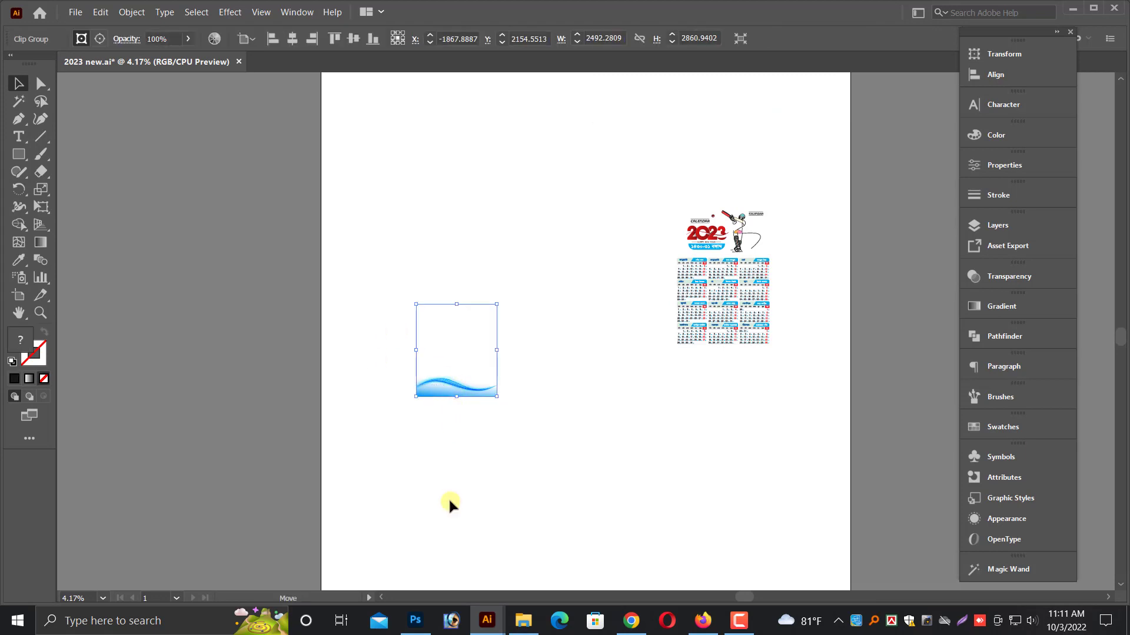
{"action": "left_click", "coordinate": [419, 625]}
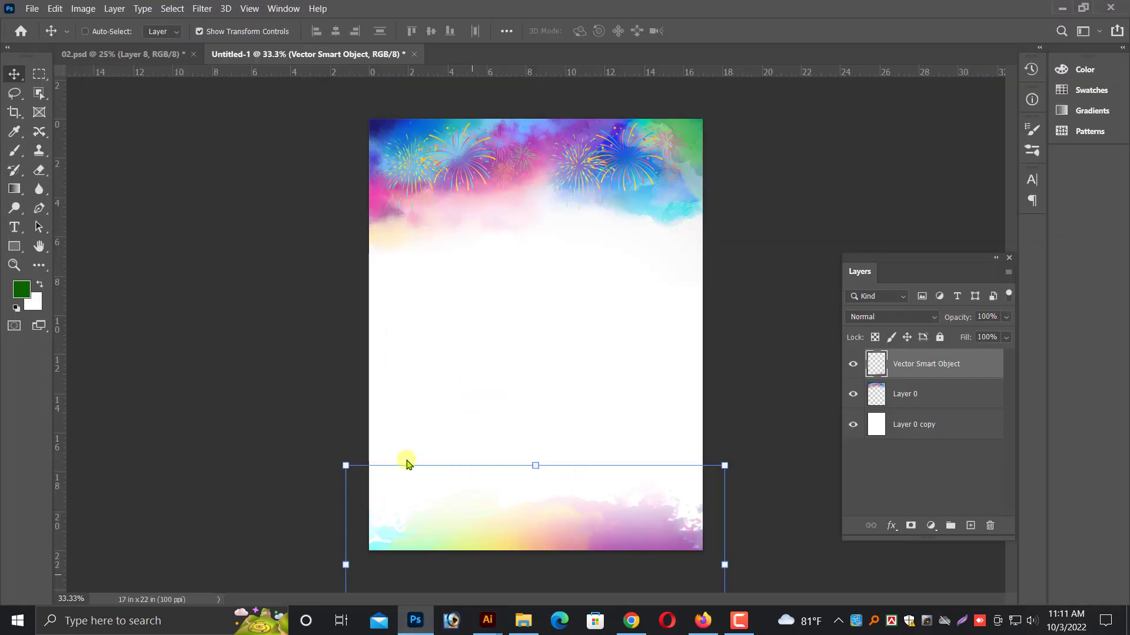
{"action": "key", "text": "ctrl+v"}
- Place the blue wave along the canvas's lower edge, enlarged to reach slightly past both sides of the page
{"action": "left_click_drag", "start_coordinate": [555, 441], "coordinate": [503, 507]}
{"action": "left_click_drag", "start_coordinate": [650, 402], "coordinate": [723, 406]}
{"action": "key", "text": "Return"}
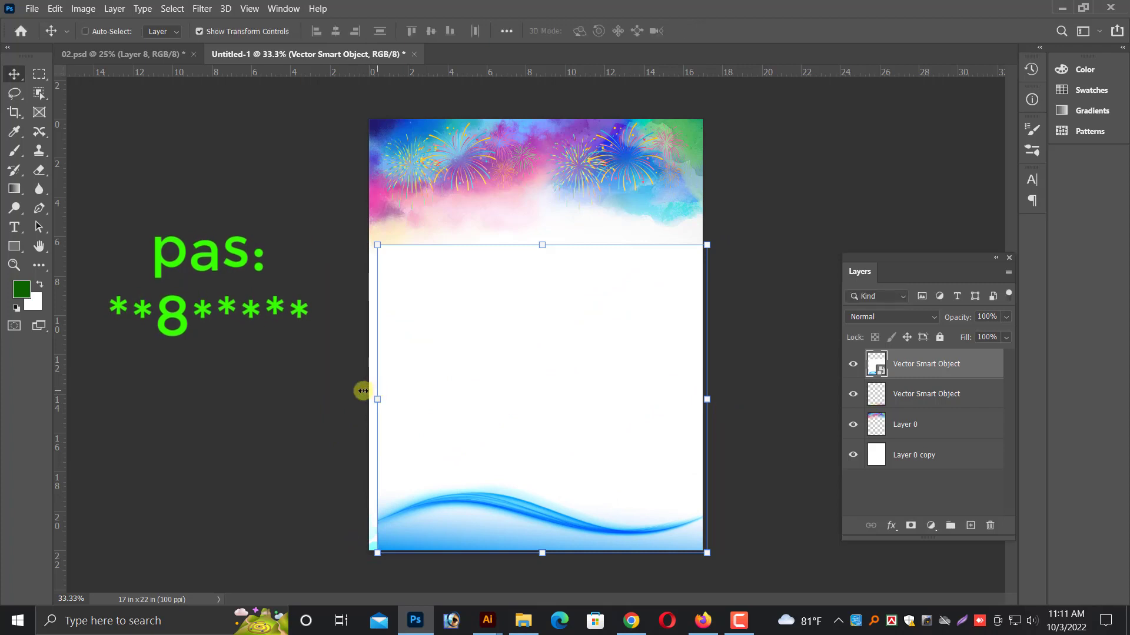
{"action": "left_click_drag", "start_coordinate": [371, 393], "coordinate": [349, 391]}
{"action": "key", "text": "Return"}
{"action": "left_click_drag", "start_coordinate": [686, 404], "coordinate": [736, 403]}
{"action": "left_click_drag", "start_coordinate": [331, 238], "coordinate": [292, 217]}
{"action": "key", "text": "Return"}
- Nudge the blue wave layer down so it sits lower on the page
{"action": "key", "text": "shift+Down"}
{"action": "key", "text": "shift+Down"}
{"action": "key", "text": "shift+Down"}
{"action": "key", "text": "shift+Down"}
{"action": "key", "text": "shift+Down"}
{"action": "key", "text": "shift+Down"}
{"action": "key", "text": "shift+Down"}
{"action": "key", "text": "shift+Down"}
{"action": "key", "text": "shift+Down"}
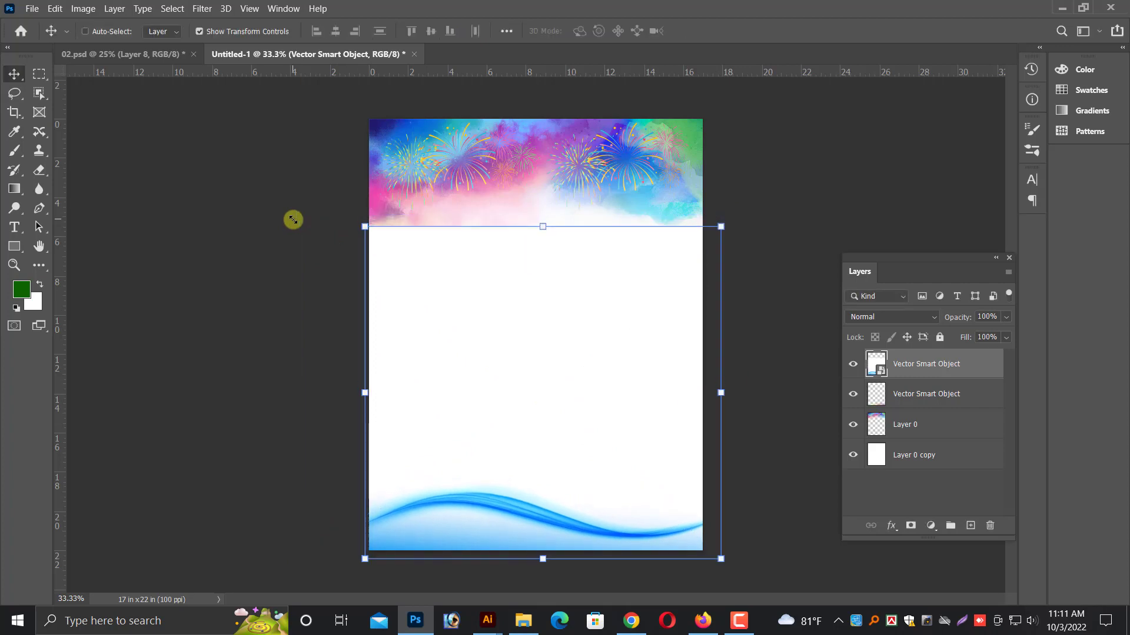
- Rasterize the blue wave smart object and fade its white upper area and wave with the soft 1300-pixel Eraser
{"action": "left_click", "coordinate": [39, 171]}
{"action": "left_click", "coordinate": [404, 303]}
{"action": "left_click", "coordinate": [550, 254]}
{"action": "left_click", "coordinate": [442, 285]}
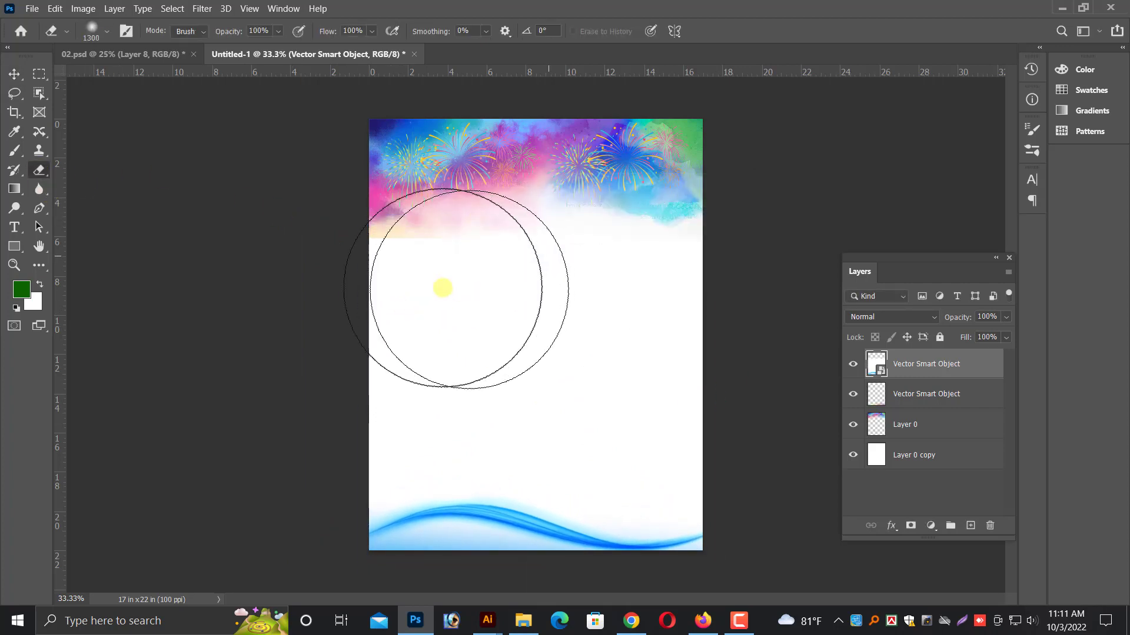
{"action": "mouse_move", "coordinate": [716, 306]}
{"action": "left_mouse_down"}
{"action": "mouse_move", "coordinate": [504, 311]}
{"action": "mouse_move", "coordinate": [216, 416]}
{"action": "mouse_move", "coordinate": [607, 370]}
{"action": "mouse_move", "coordinate": [690, 380]}
{"action": "mouse_move", "coordinate": [381, 410]}
{"action": "mouse_move", "coordinate": [362, 383]}
{"action": "mouse_move", "coordinate": [575, 398]}
{"action": "mouse_move", "coordinate": [656, 423]}
{"action": "mouse_move", "coordinate": [577, 406]}
{"action": "mouse_move", "coordinate": [672, 386]}
{"action": "mouse_move", "coordinate": [583, 375]}
{"action": "mouse_move", "coordinate": [421, 390]}
{"action": "mouse_move", "coordinate": [261, 423]}
{"action": "left_mouse_up"}
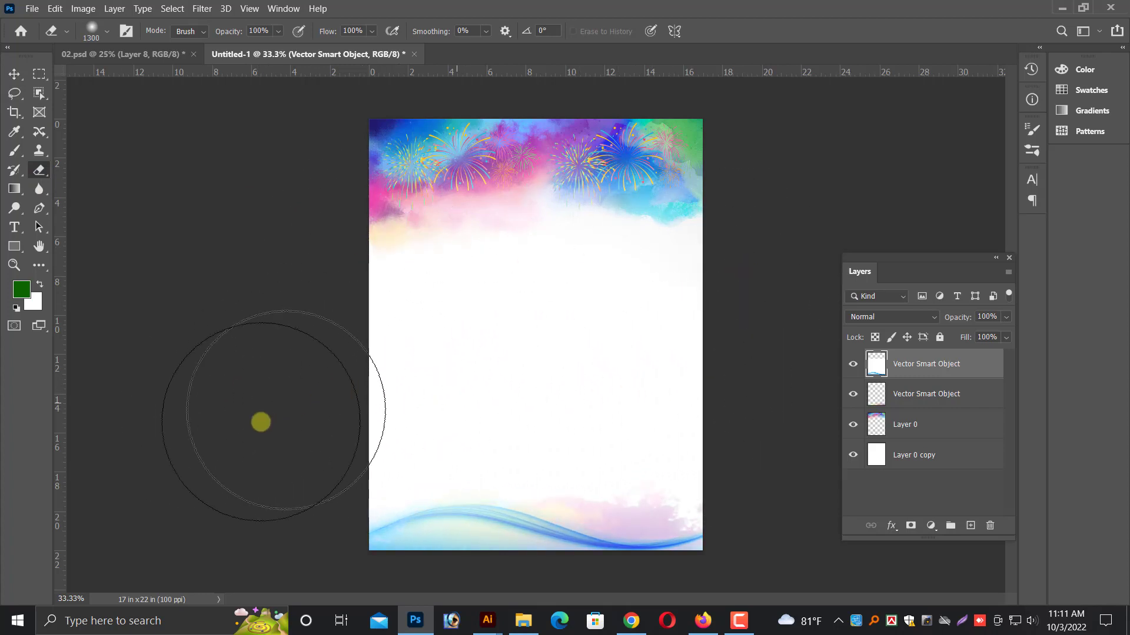
- Select the Layer 0 fireworks image and nudge it slightly above the canvas's upper edge
{"action": "left_click", "coordinate": [14, 75]}
{"action": "right_click", "coordinate": [564, 181]}
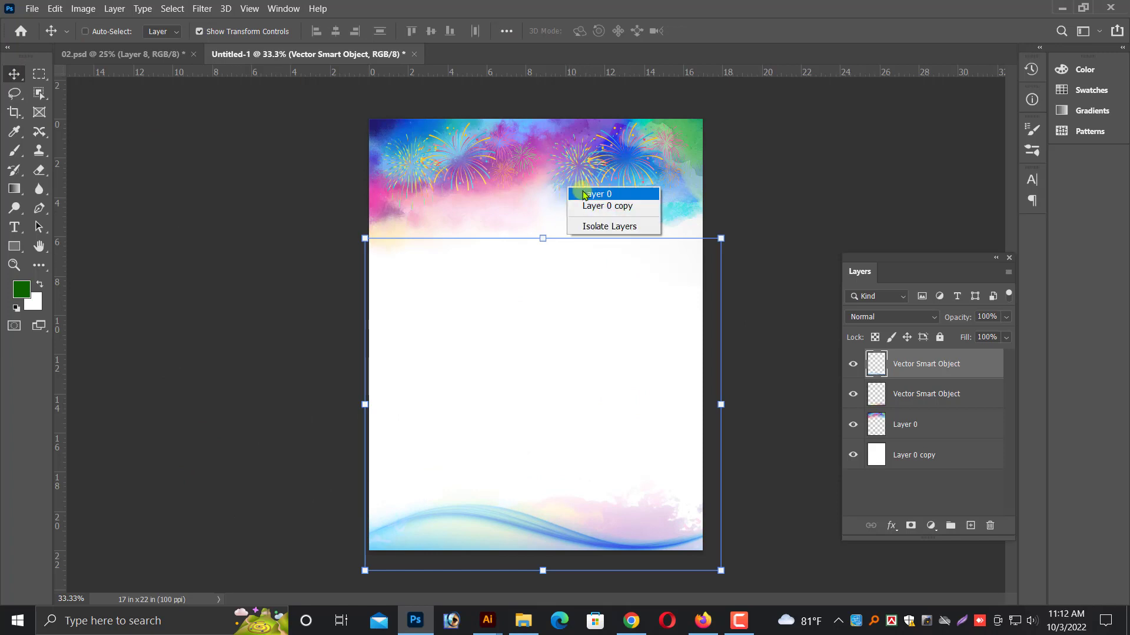
{"action": "left_click", "coordinate": [591, 189]}
{"action": "key", "text": "shift+Up"}
{"action": "key", "text": "shift+Up"}
{"action": "key", "text": "shift+Up"}
{"action": "key", "text": "shift+Up"}
{"action": "key", "text": "shift+Up"}
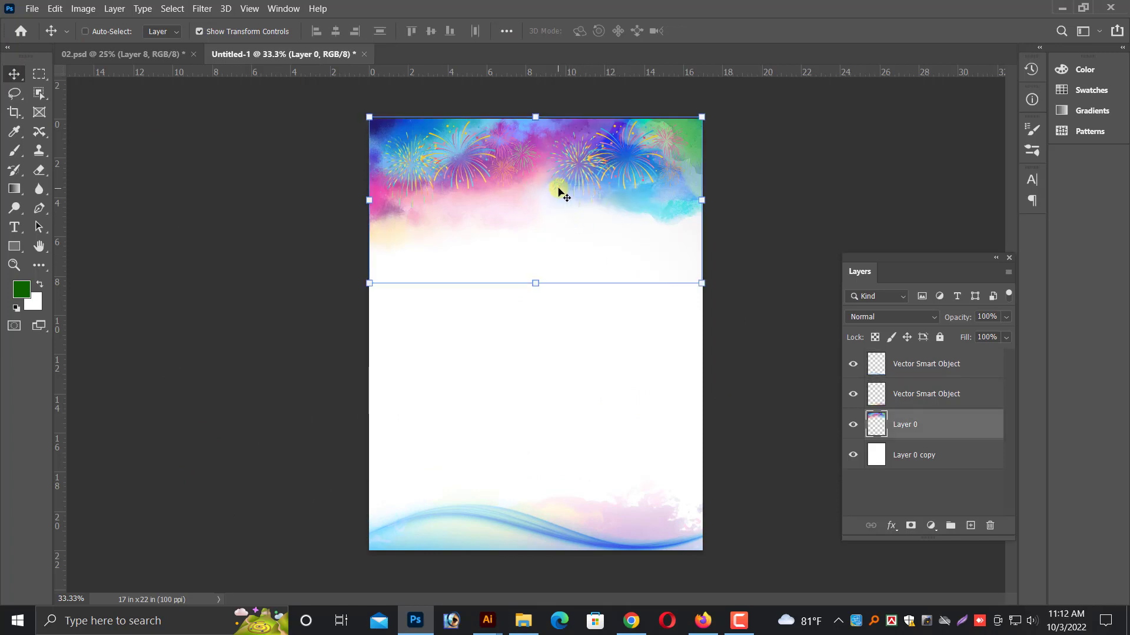
- Flatten all layers of the background and cut the entire image to the clipboard
{"action": "key", "text": "alt+l"}
{"action": "key", "text": "f"}
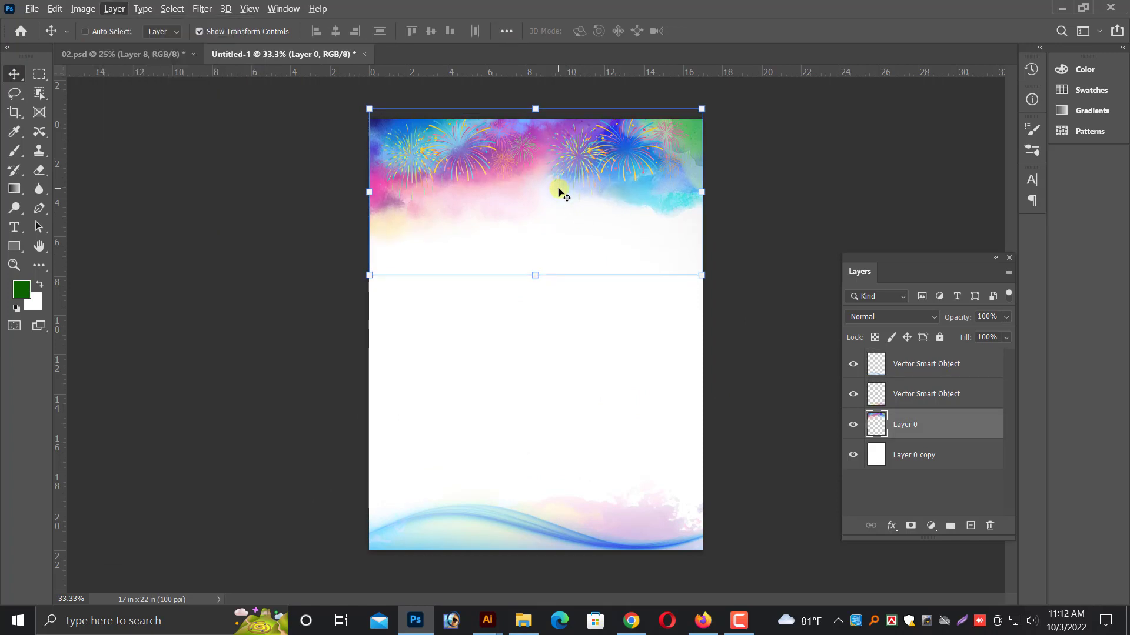
{"action": "key", "text": "ctrl+a"}
{"action": "key", "text": "ctrl+x"}
- Switch to Illustrator and delete the blue wave clip group
{"action": "left_click", "coordinate": [490, 620]}
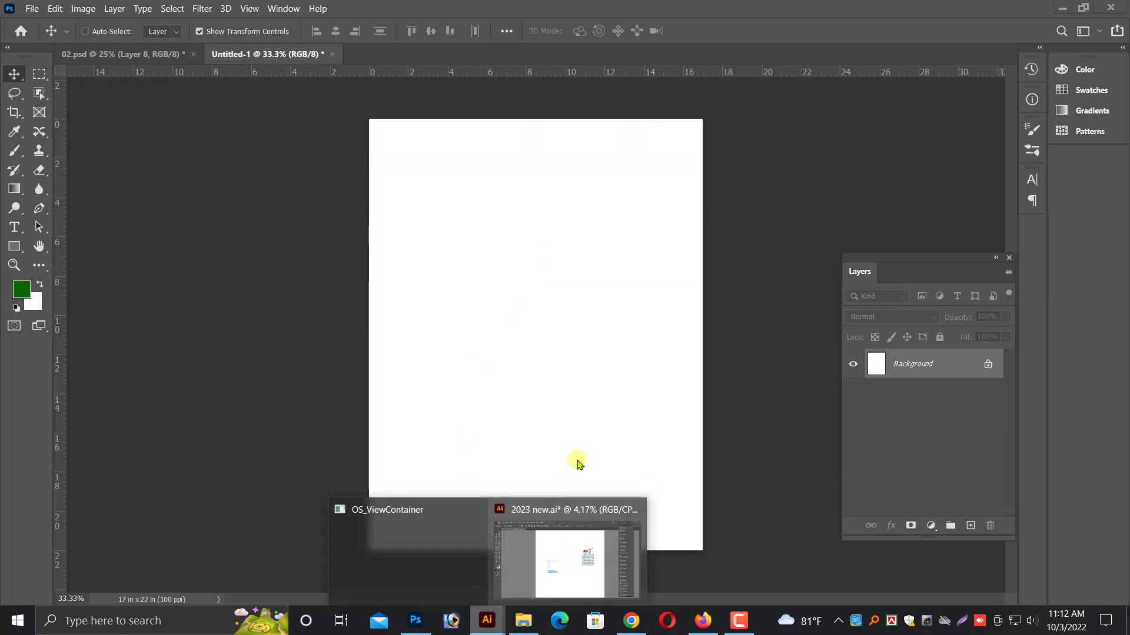
{"action": "left_click", "coordinate": [570, 530]}
{"action": "scroll", "coordinate": [569, 527], "scroll_direction": "down", "scroll_amount": 1}
{"action": "left_click", "coordinate": [377, 250]}
{"action": "left_click_drag", "start_coordinate": [376, 249], "coordinate": [543, 429]}
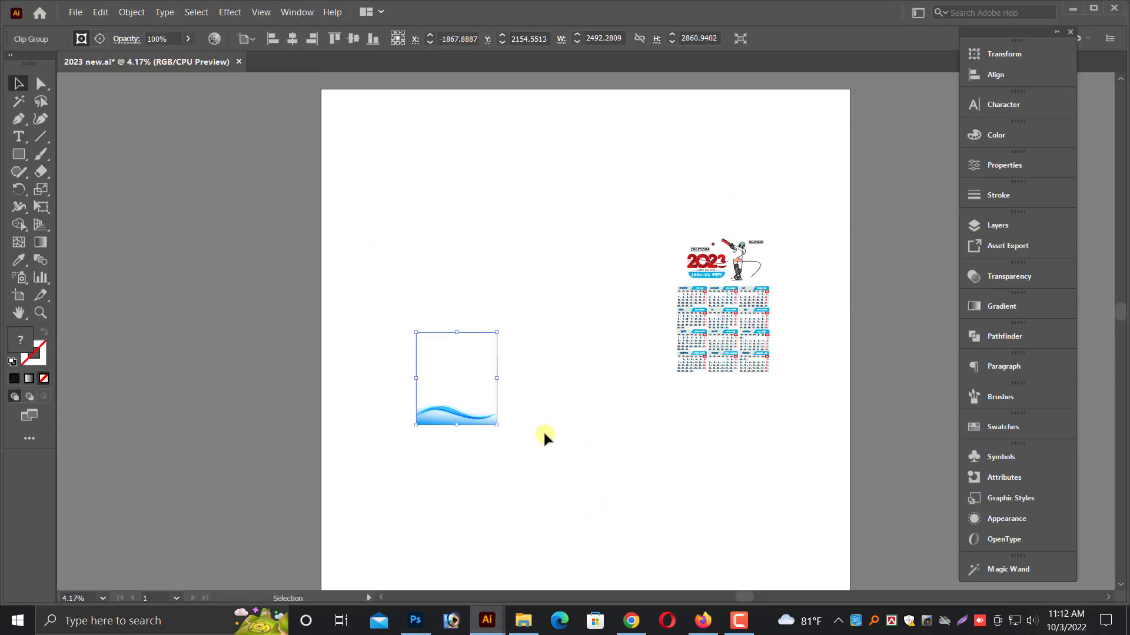
{"action": "key", "text": "Delete"}
- Try to move the whole 2023 calendar artwork far to the left of its current place
{"action": "key", "text": "ctrl+minus"}
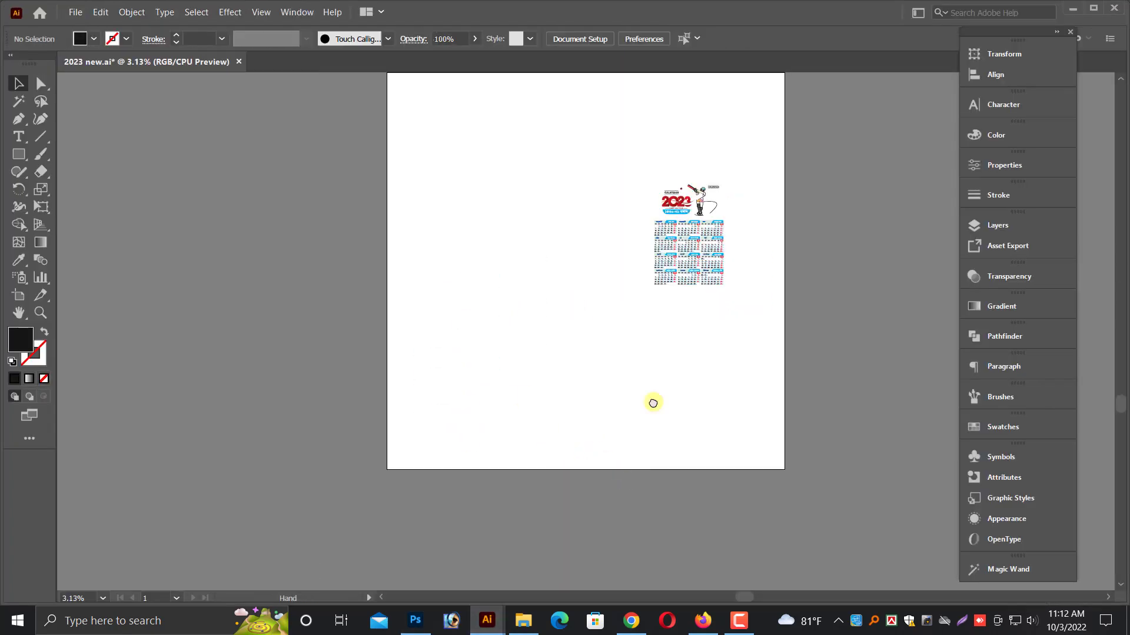
{"action": "left_click_drag", "start_coordinate": [653, 403], "coordinate": [779, 563]}
{"action": "left_click_drag", "start_coordinate": [877, 515], "coordinate": [877, 515]}
{"action": "left_click_drag", "start_coordinate": [808, 367], "coordinate": [540, 295]}
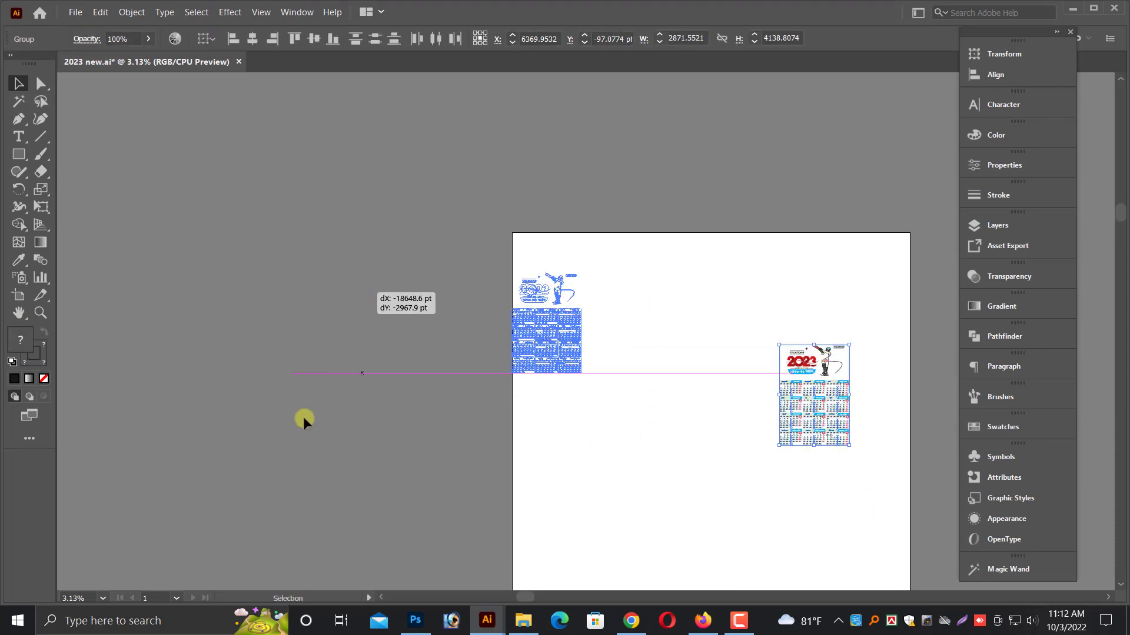
{"action": "left_click", "coordinate": [302, 416]}
{"action": "key", "text": "ctrl+z"}
- Show the artboards and paste the flattened background image near the white artboard
{"action": "key", "text": "ctrl+shift+h"}
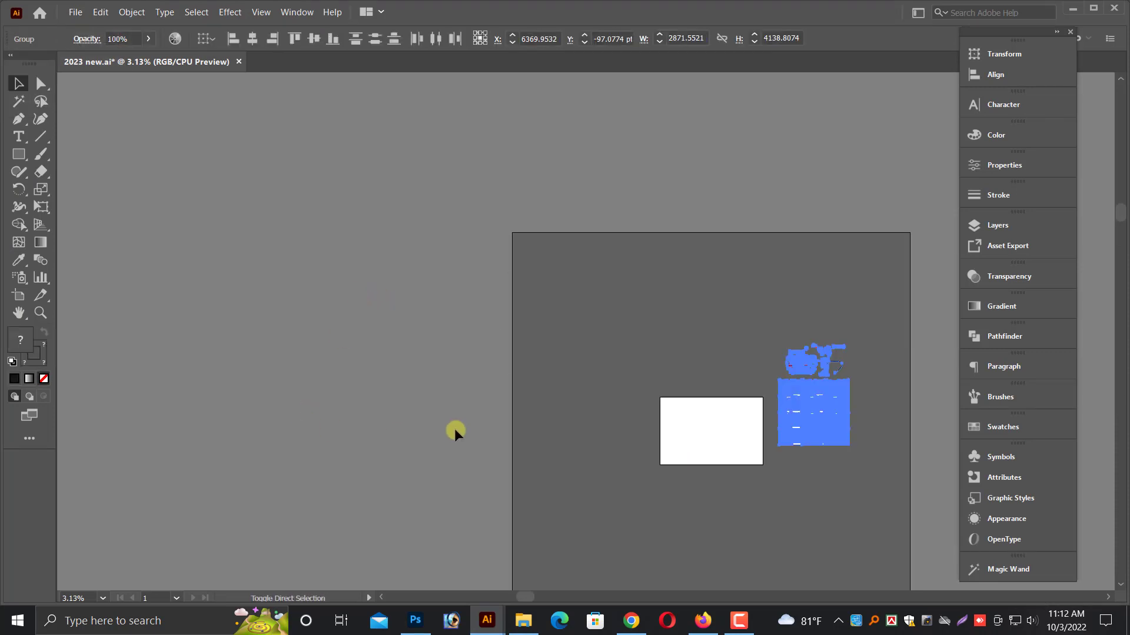
{"action": "left_click", "coordinate": [455, 430]}
{"action": "left_click_drag", "start_coordinate": [764, 417], "coordinate": [585, 378]}
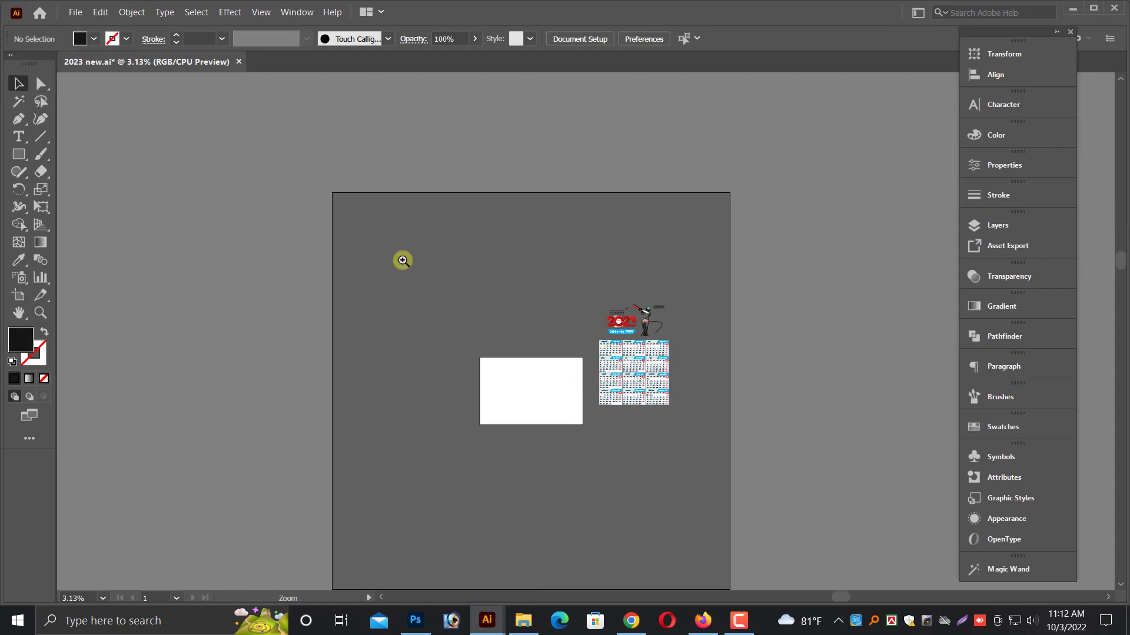
{"action": "left_click_drag", "start_coordinate": [402, 260], "coordinate": [681, 448]}
{"action": "key", "text": "ctrl+v"}
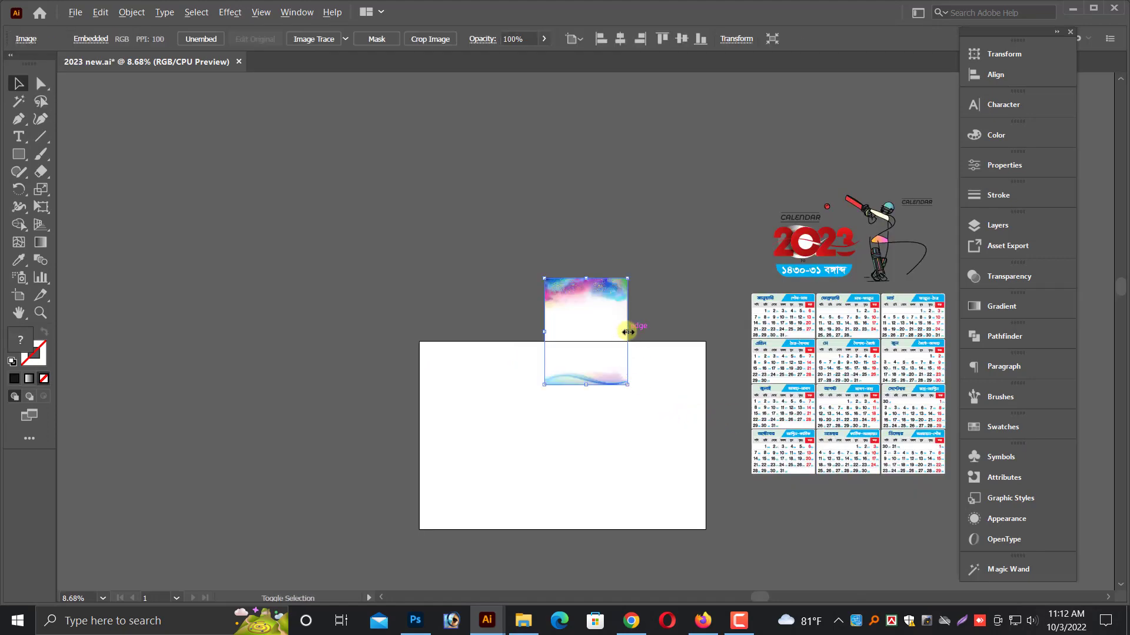
- Enlarge the pasted background image and position it just above the white artboard
{"action": "left_click_drag", "start_coordinate": [628, 331], "coordinate": [712, 350]}
{"action": "left_click_drag", "start_coordinate": [632, 376], "coordinate": [609, 461]}
{"action": "left_click_drag", "start_coordinate": [608, 461], "coordinate": [548, 348]}
{"action": "left_click_drag", "start_coordinate": [548, 345], "coordinate": [536, 316]}
{"action": "left_click", "coordinate": [709, 333]}
- Move the twelve-month date grid onto the white middle area of the background image
{"action": "scroll", "coordinate": [710, 329], "scroll_direction": "down", "scroll_amount": 1}
{"action": "left_click_drag", "start_coordinate": [700, 233], "coordinate": [905, 547]}
{"action": "left_click_drag", "start_coordinate": [856, 451], "coordinate": [775, 277]}
{"action": "left_click", "coordinate": [740, 452]}
{"action": "scroll", "coordinate": [740, 450], "scroll_direction": "up", "scroll_amount": 3}
{"action": "left_click_drag", "start_coordinate": [741, 362], "coordinate": [477, 345]}
{"action": "key", "text": "ctrl+="}
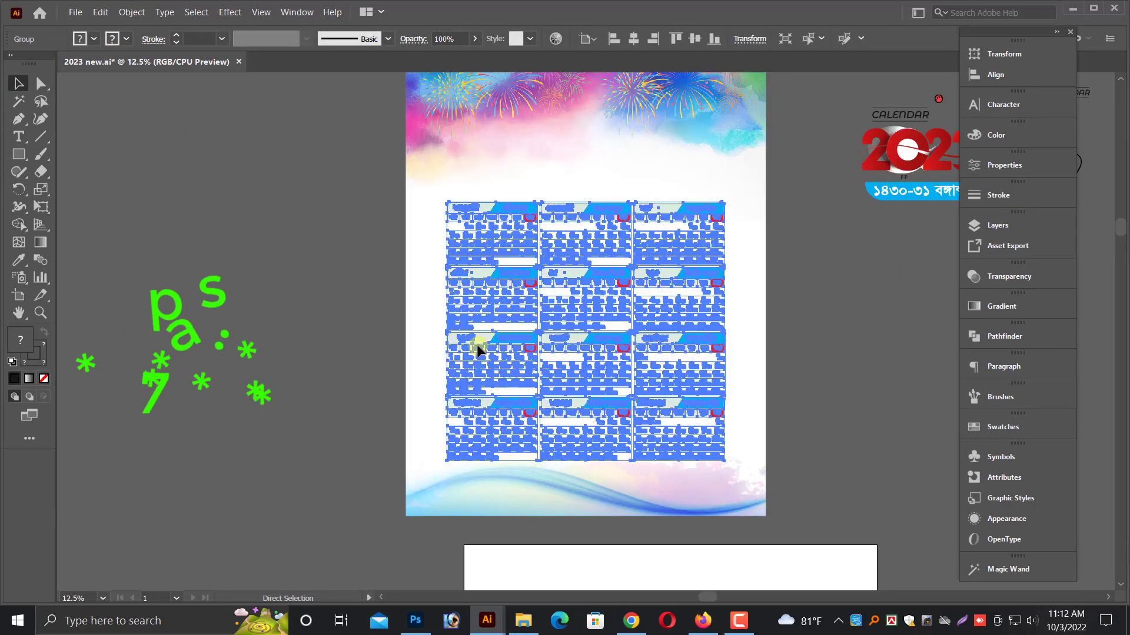
{"action": "left_click", "coordinate": [282, 368]}
- Shift the date grid left and enlarge it to span most of the background's width, reaching into the wave
{"action": "scroll", "coordinate": [777, 399], "scroll_direction": "up", "scroll_amount": 2}
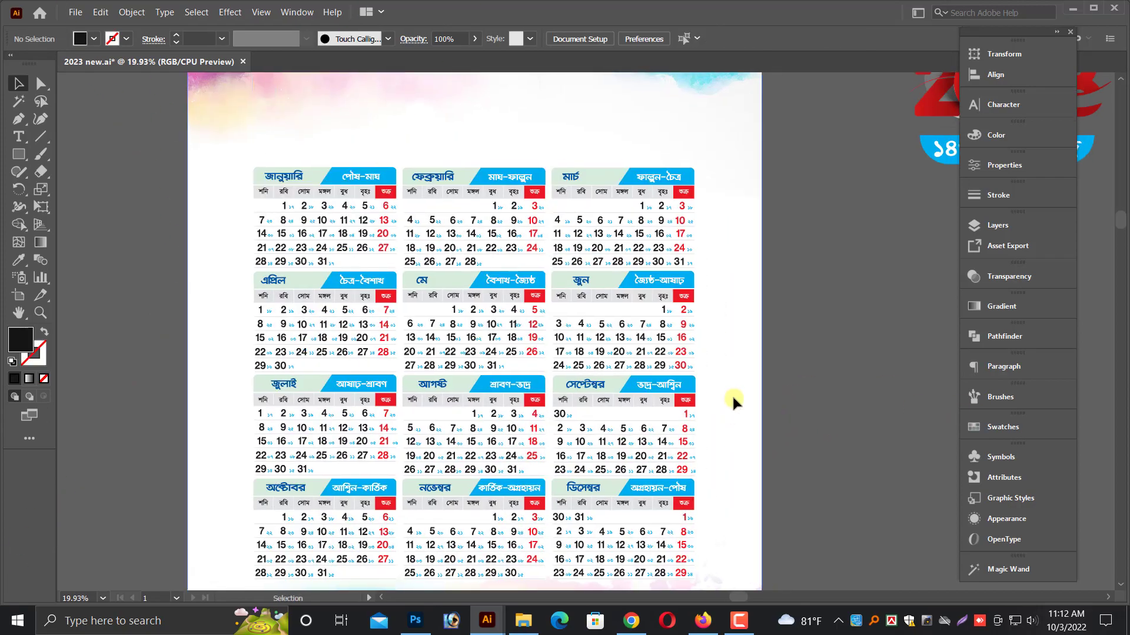
{"action": "scroll", "coordinate": [506, 359], "scroll_direction": "up", "scroll_amount": 2}
{"action": "left_click", "coordinate": [475, 254]}
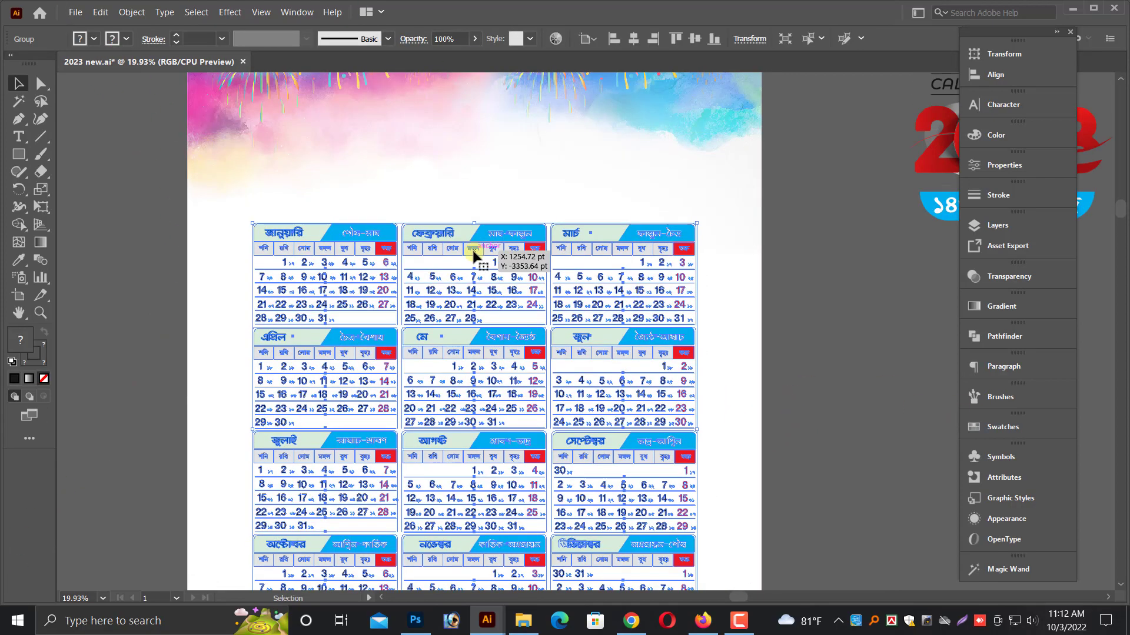
{"action": "left_click_drag", "start_coordinate": [474, 254], "coordinate": [441, 251]}
{"action": "scroll", "coordinate": [500, 306], "scroll_direction": "down", "scroll_amount": 6}
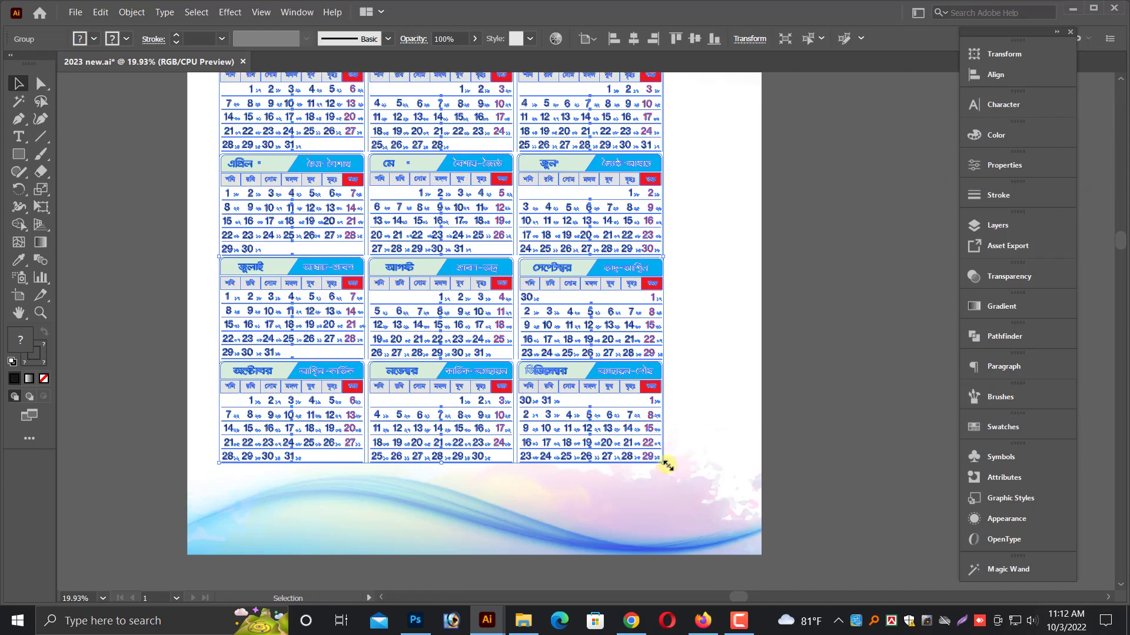
{"action": "left_click_drag", "start_coordinate": [667, 465], "coordinate": [722, 492]}
{"action": "scroll", "coordinate": [721, 492], "scroll_direction": "up", "scroll_amount": 1}
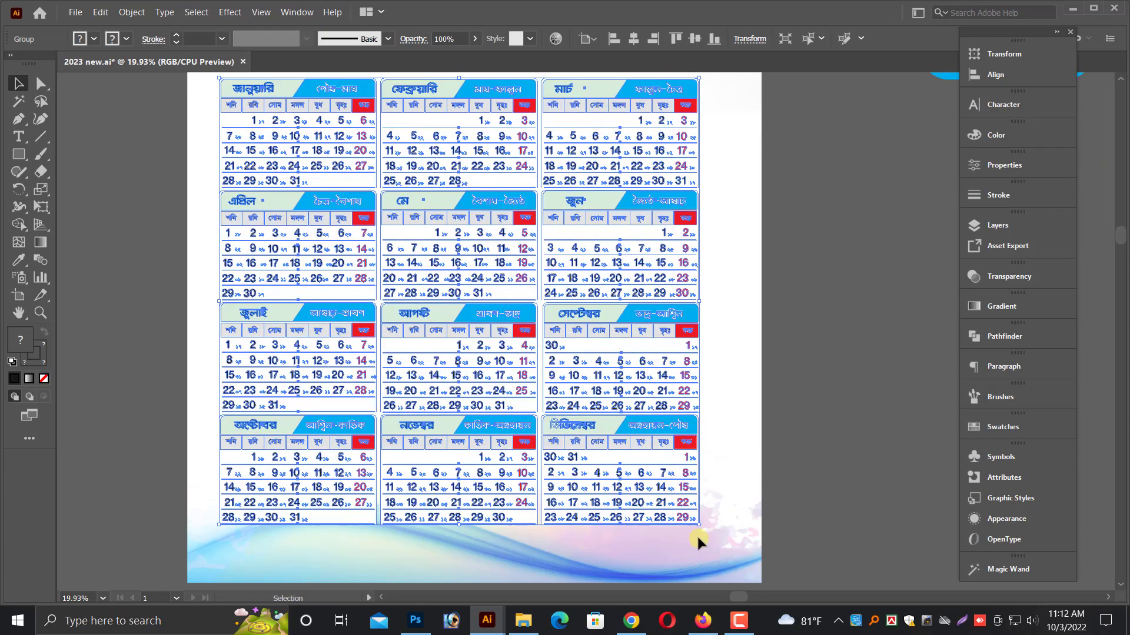
{"action": "left_click_drag", "start_coordinate": [698, 525], "coordinate": [728, 550]}
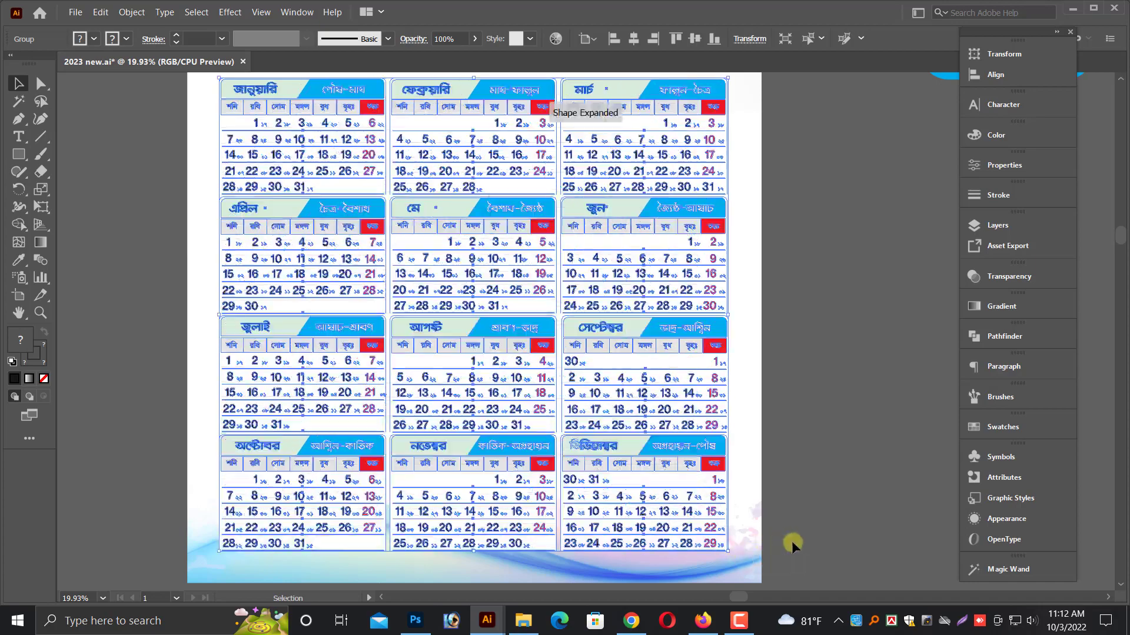
{"action": "scroll", "coordinate": [789, 539], "scroll_direction": "up", "scroll_amount": 1}
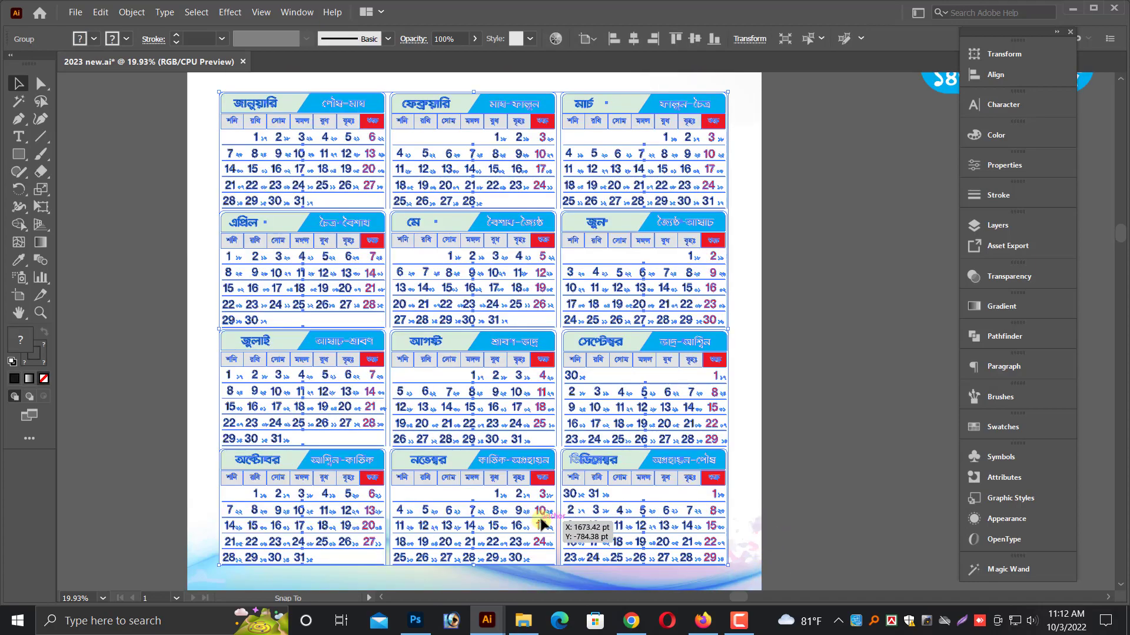
{"action": "left_click_drag", "start_coordinate": [541, 520], "coordinate": [545, 518]}
{"action": "left_click", "coordinate": [803, 544]}
- Enlarge the date grid slightly more from its upper-left corner to narrow the left margin
{"action": "key", "text": "ctrl+minus"}
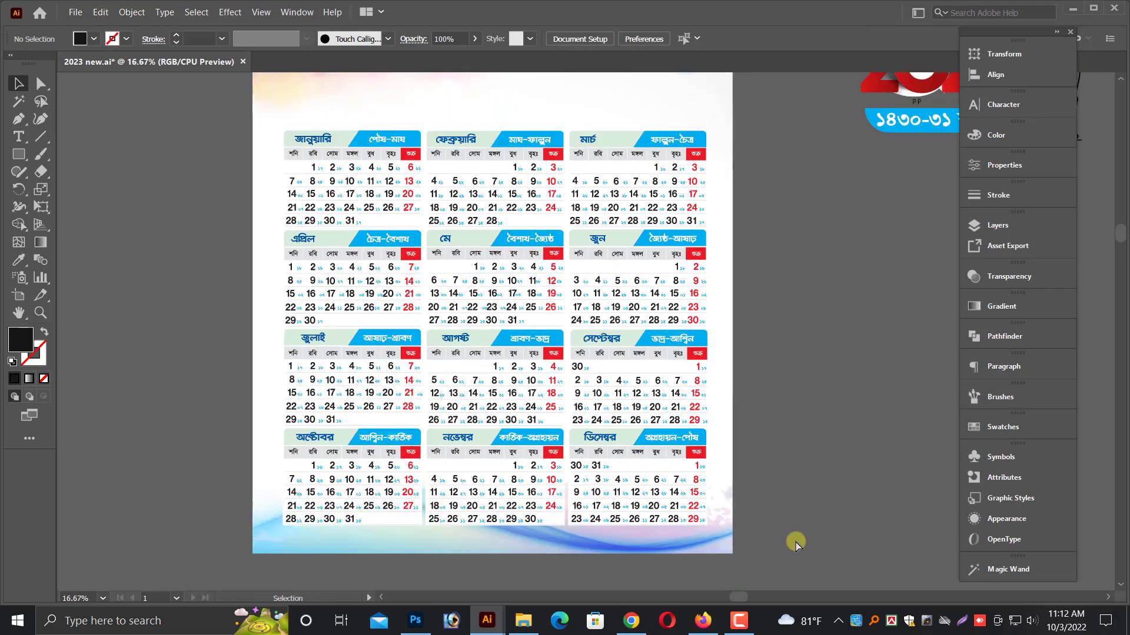
{"action": "scroll", "coordinate": [686, 411], "scroll_direction": "up", "scroll_amount": 4}
{"action": "left_click", "coordinate": [688, 353]}
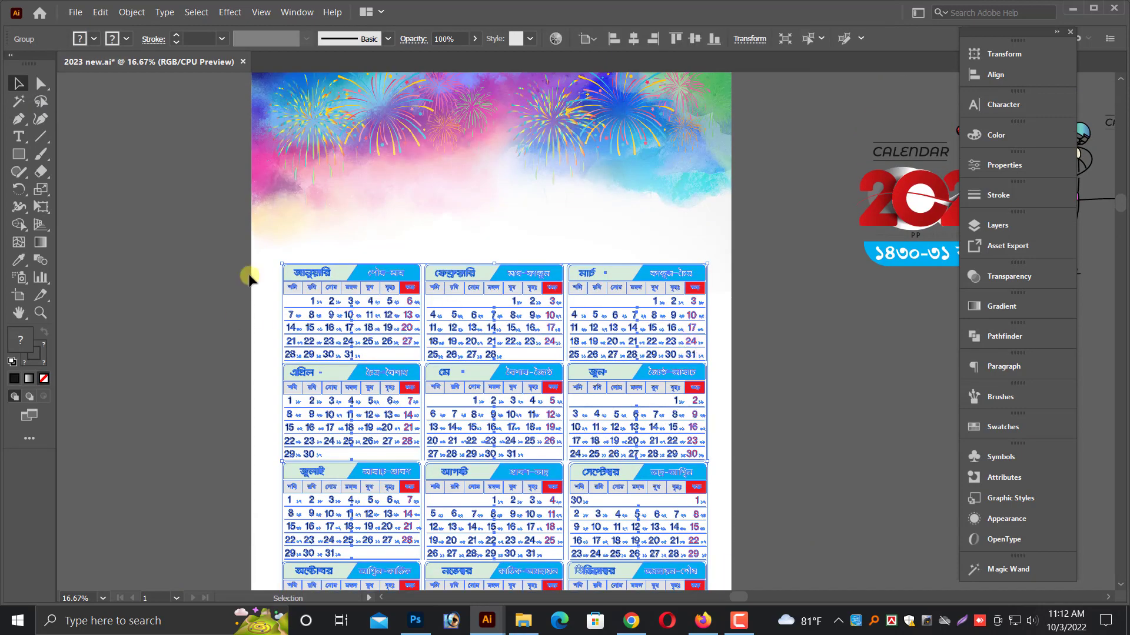
{"action": "left_click_drag", "start_coordinate": [280, 265], "coordinate": [273, 257]}
{"action": "scroll", "coordinate": [799, 373], "scroll_direction": "up", "scroll_amount": 1}
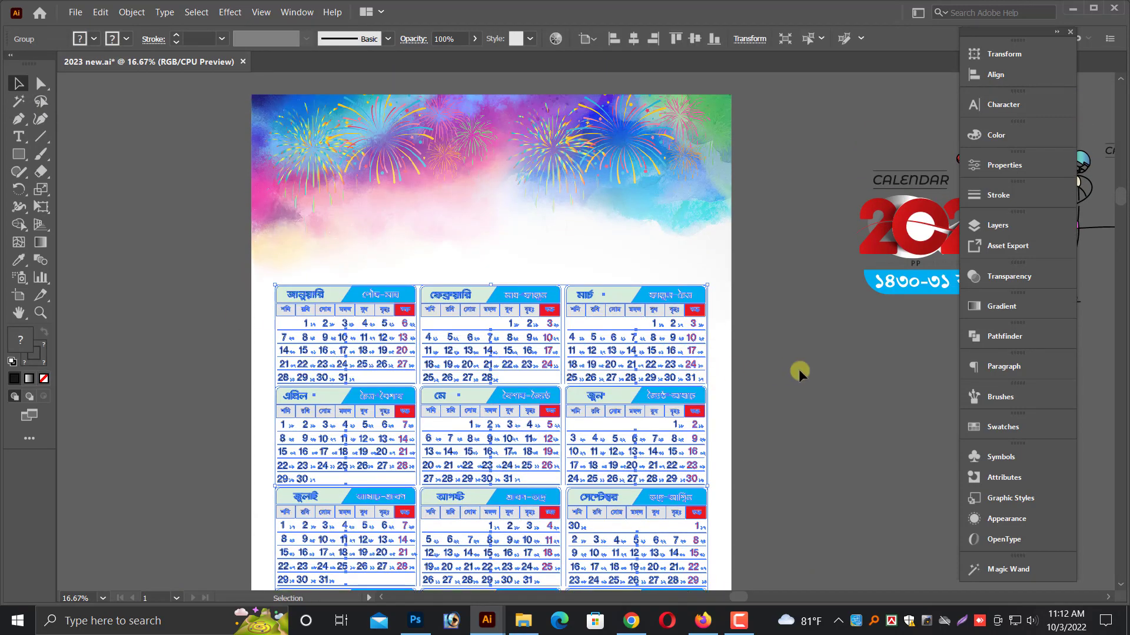
{"action": "left_click_drag", "start_coordinate": [876, 367], "coordinate": [813, 440]}
{"action": "scroll", "coordinate": [777, 459], "scroll_direction": "down", "scroll_amount": 3}
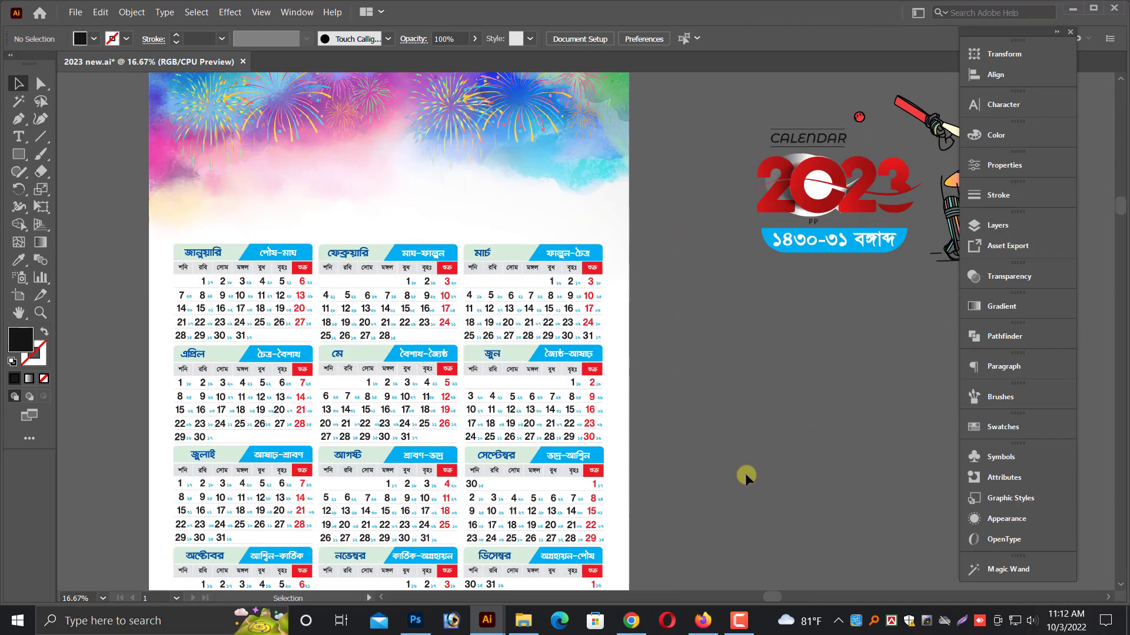
{"action": "scroll", "coordinate": [587, 459], "scroll_direction": "down", "scroll_amount": 5}
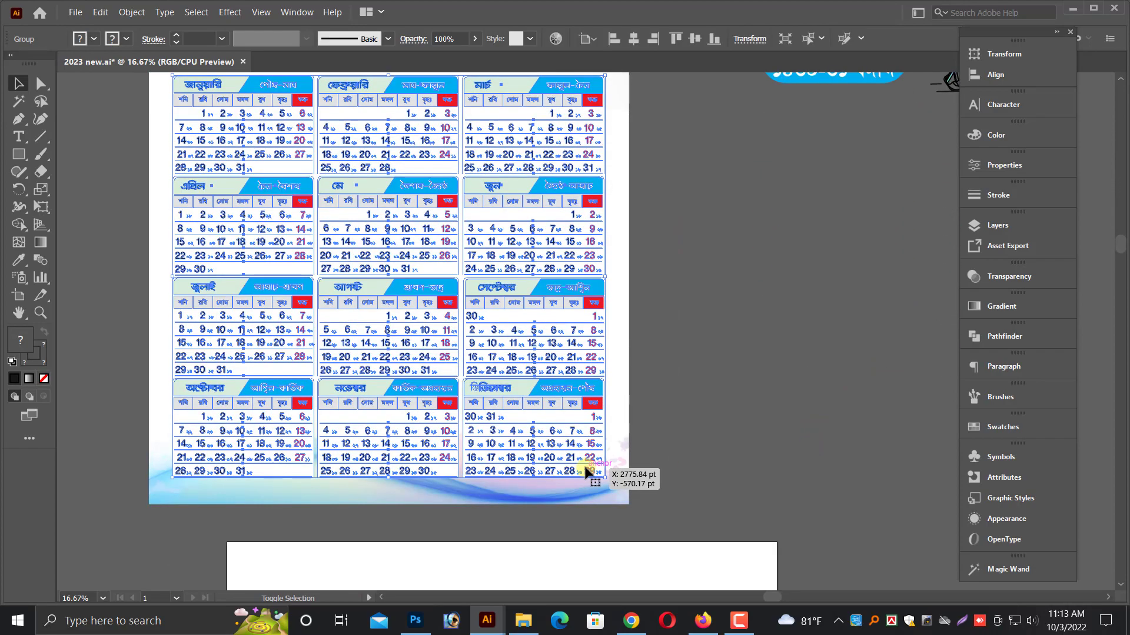
- Nudge the date grid down and stretch its lower-right corner slightly toward the wave at the page's bottom
{"action": "key", "text": "Down"}
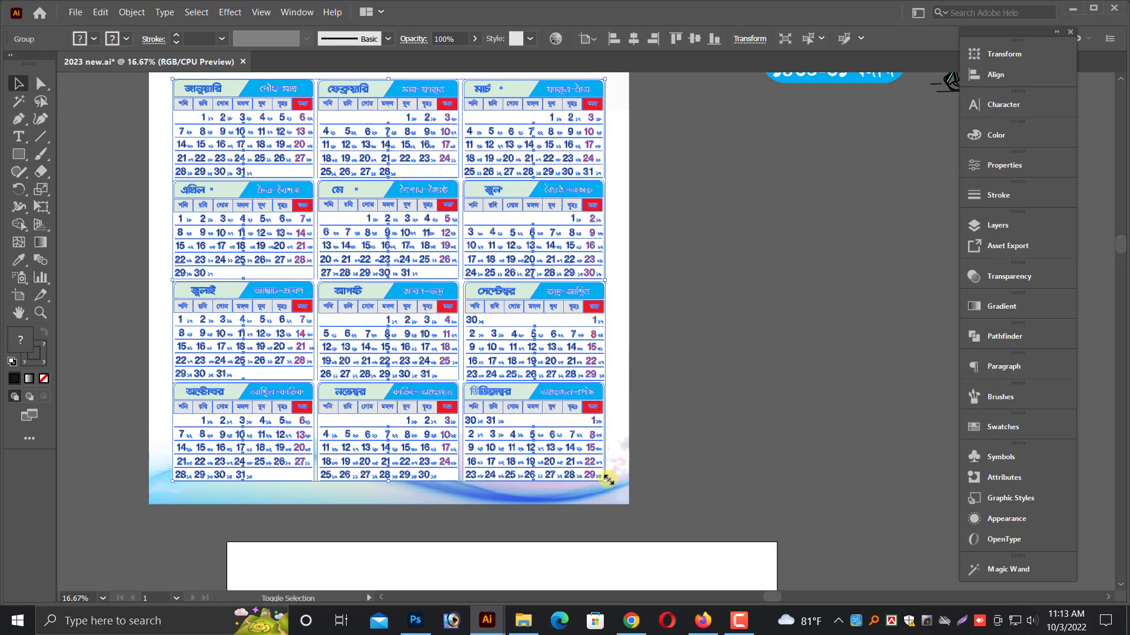
{"action": "mouse_move", "coordinate": [608, 480]}
{"action": "left_mouse_down"}
{"action": "mouse_move", "coordinate": [653, 481]}
{"action": "mouse_move", "coordinate": [598, 490]}
{"action": "mouse_move", "coordinate": [608, 486]}
{"action": "left_mouse_up"}
{"action": "left_click", "coordinate": [660, 495]}
{"action": "scroll", "coordinate": [267, 337], "scroll_direction": "up", "scroll_amount": 1}
{"action": "left_click_drag", "start_coordinate": [158, 167], "coordinate": [726, 438]}
{"action": "key", "text": "ctrl+minus"}
{"action": "key", "text": "ctrl+minus"}
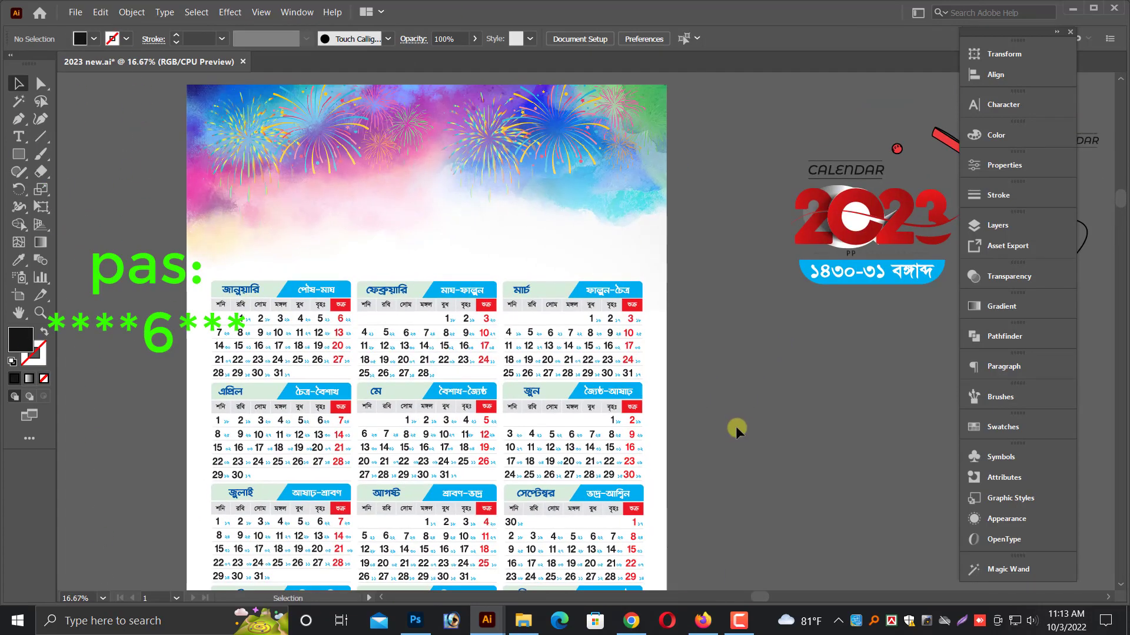
- Select every object sharing the February header's cyan fill and recolour them all in RGB mode to 0, 113, 238
{"action": "left_click_drag", "start_coordinate": [175, 228], "coordinate": [732, 367]}
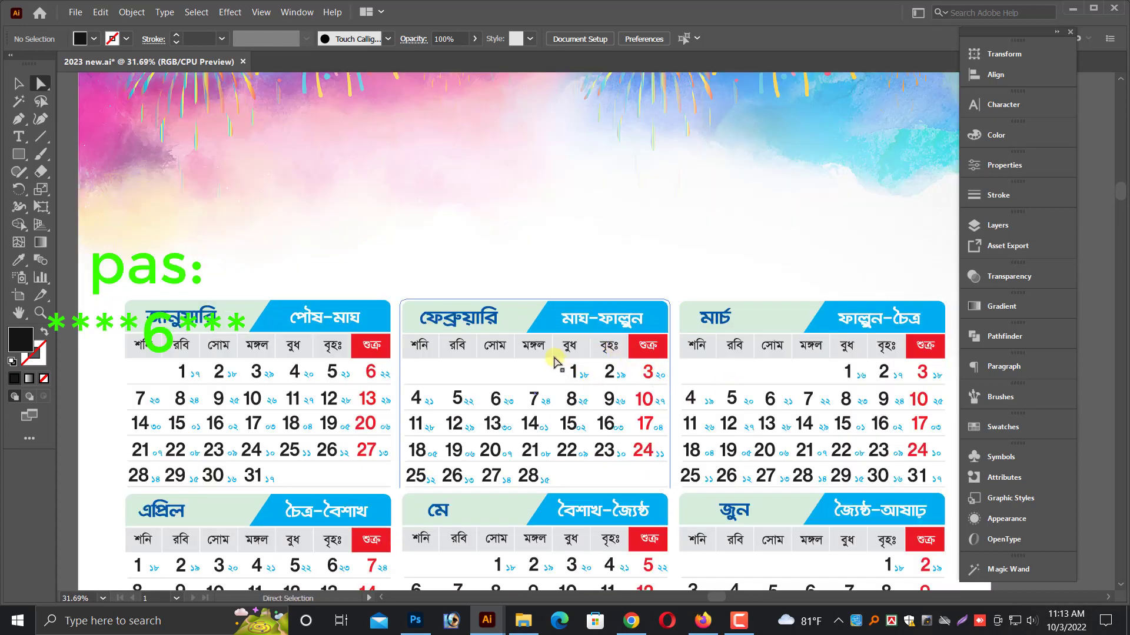
{"action": "left_click", "coordinate": [555, 325]}
{"action": "key", "text": "alt+s"}
{"action": "key", "text": "m"}
{"action": "key", "text": "f"}
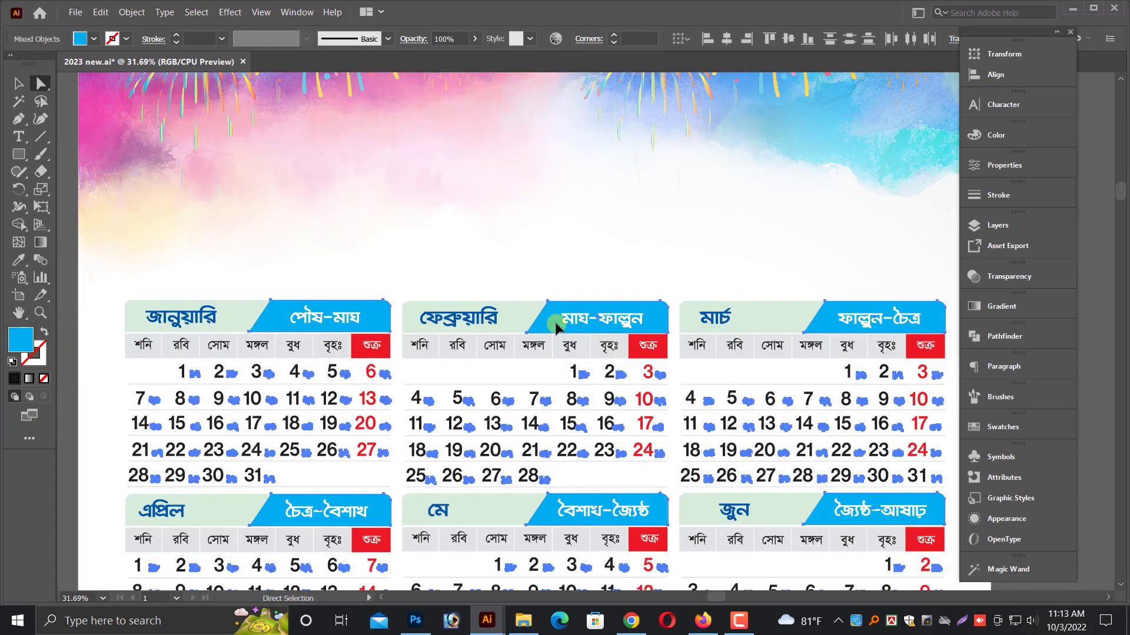
{"action": "left_click", "coordinate": [1012, 138]}
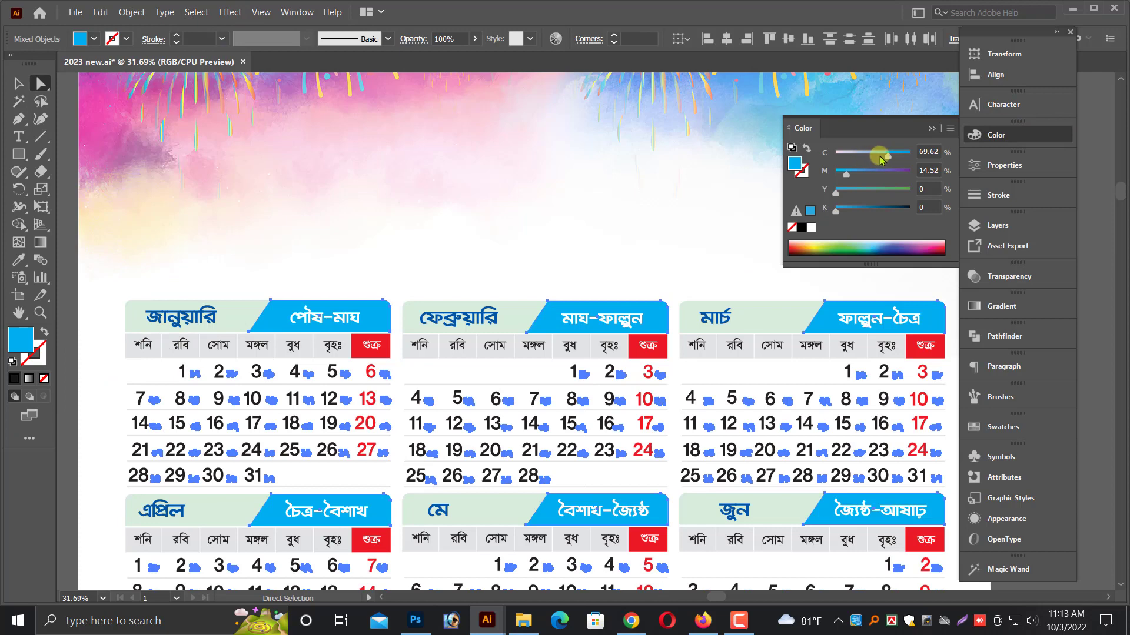
{"action": "left_click", "coordinate": [950, 128]}
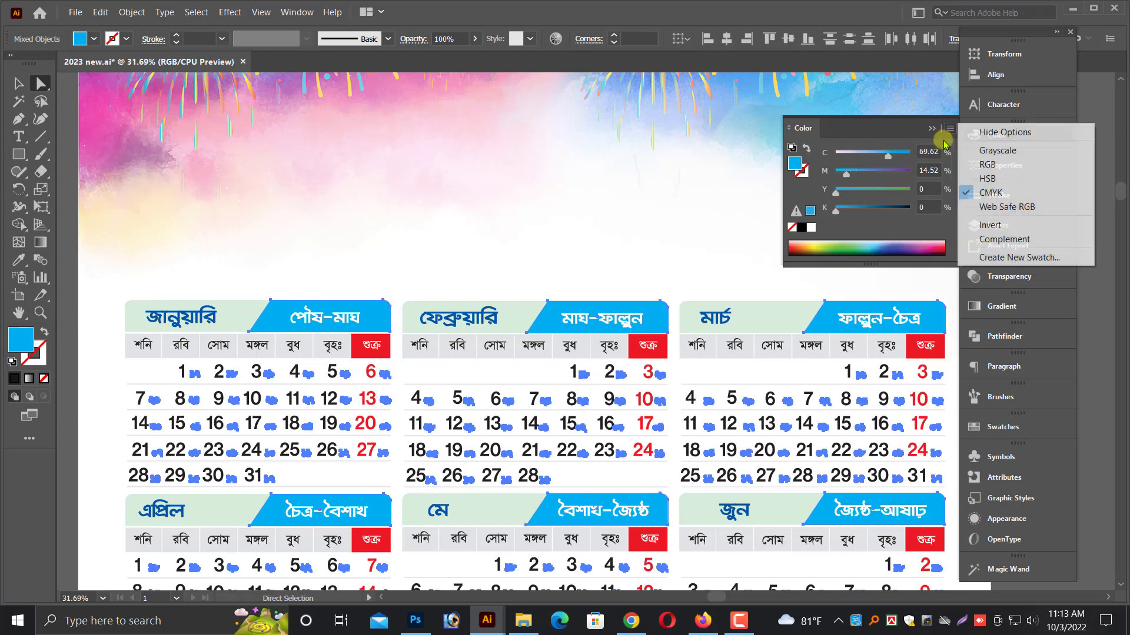
{"action": "left_click", "coordinate": [987, 165]}
{"action": "left_click_drag", "start_coordinate": [872, 179], "coordinate": [869, 179]}
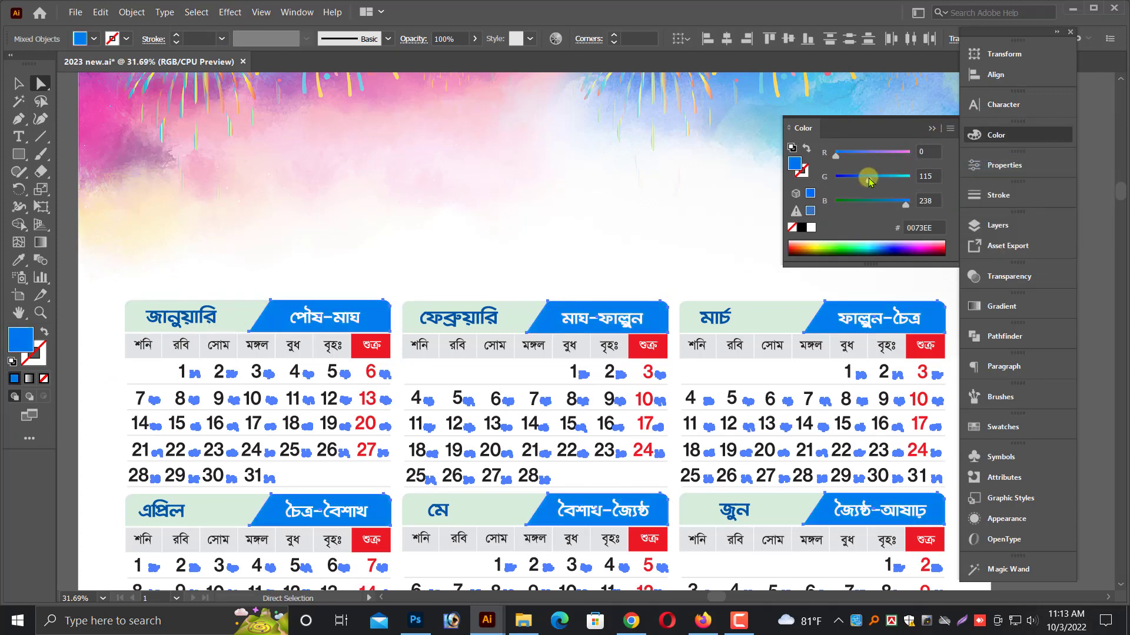
{"action": "scroll", "coordinate": [686, 317], "scroll_direction": "down", "scroll_amount": 3}
{"action": "left_click", "coordinate": [18, 83]}
{"action": "left_click", "coordinate": [122, 135]}
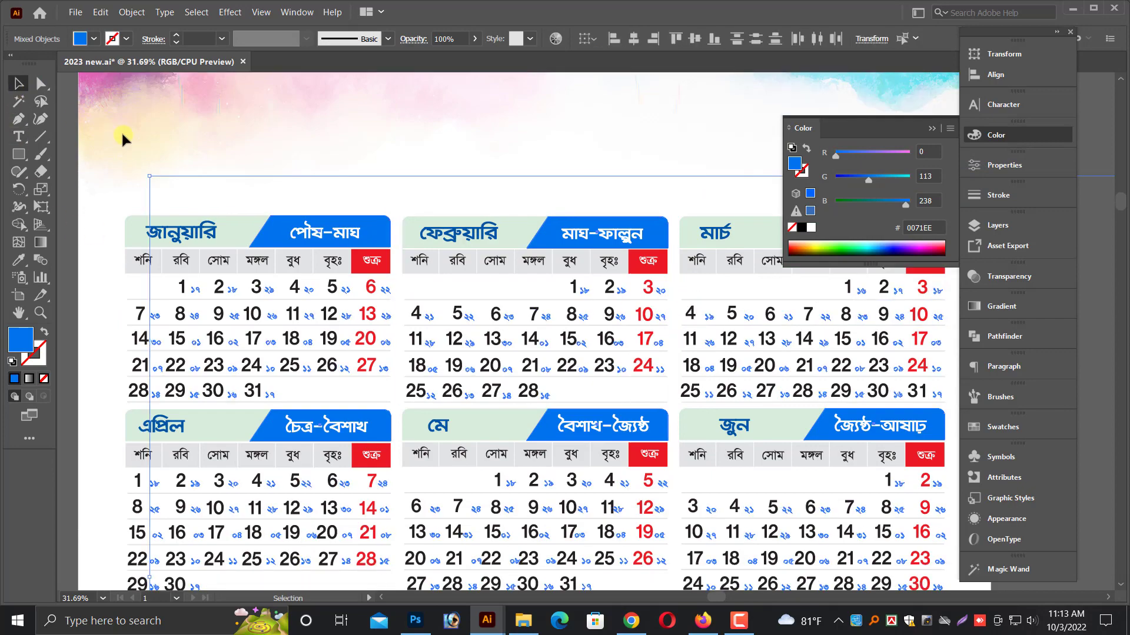
- Move the 2023 title and batsman artwork group onto the fireworks area above the date grid
{"action": "key", "text": "ctrl+minus"}
{"action": "left_click_drag", "start_coordinate": [606, 412], "coordinate": [466, 507]}
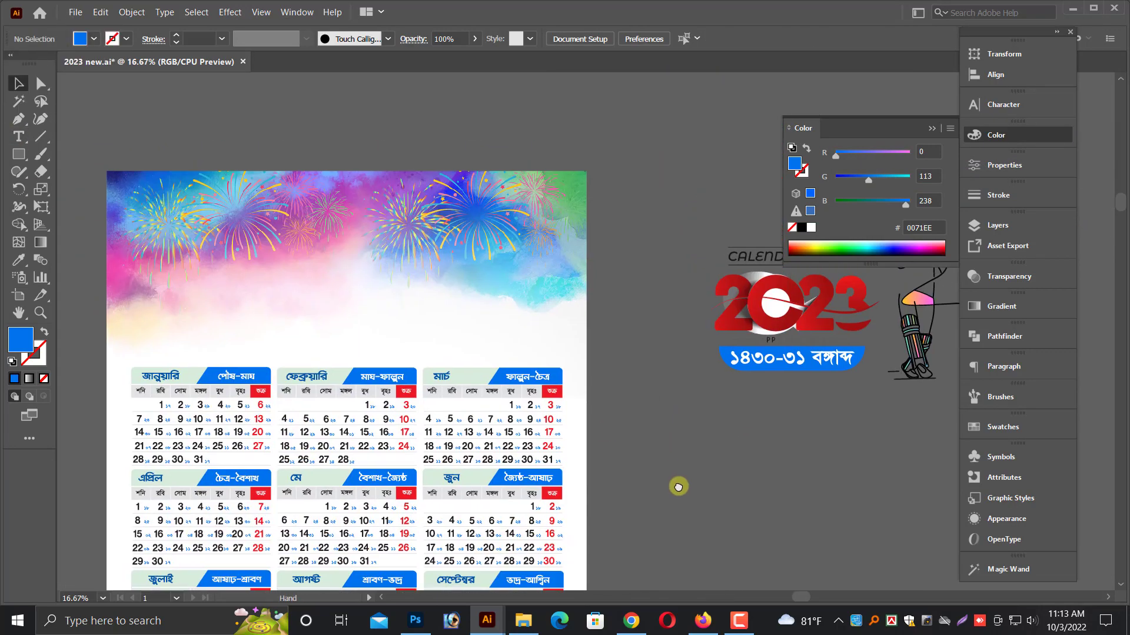
{"action": "scroll", "coordinate": [695, 482], "scroll_direction": "up", "scroll_amount": 3}
{"action": "left_click_drag", "start_coordinate": [906, 485], "coordinate": [313, 387]}
{"action": "key", "text": "ctrl+equal"}
{"action": "key", "text": "ctrl+equal"}
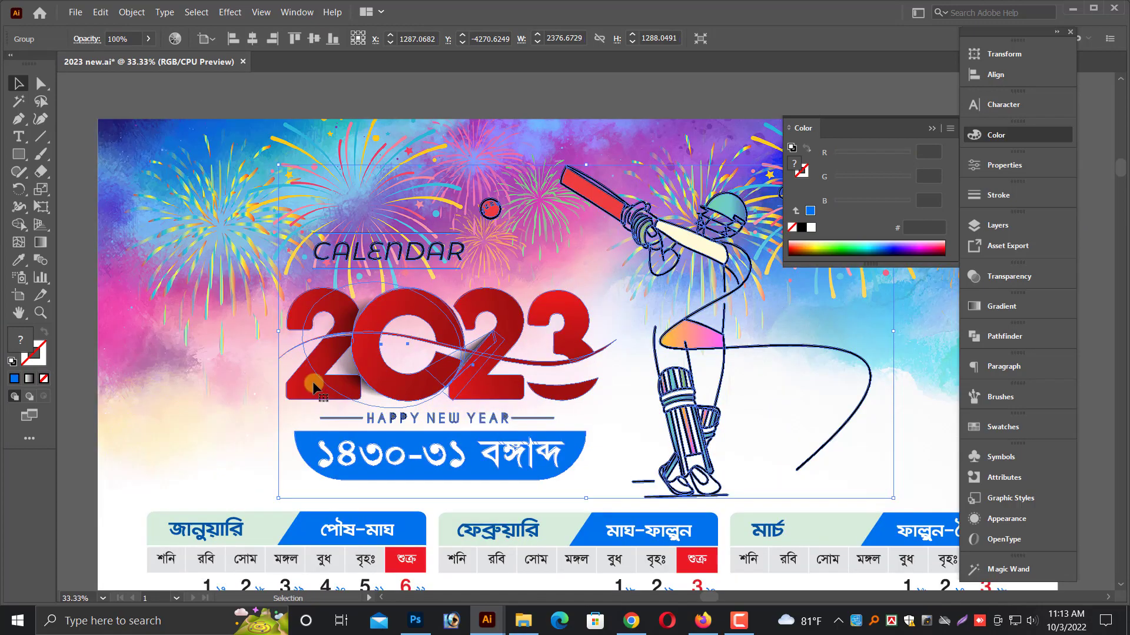
{"action": "scroll", "coordinate": [312, 387], "scroll_direction": "up", "scroll_amount": 2}
{"action": "left_click", "coordinate": [434, 189]}
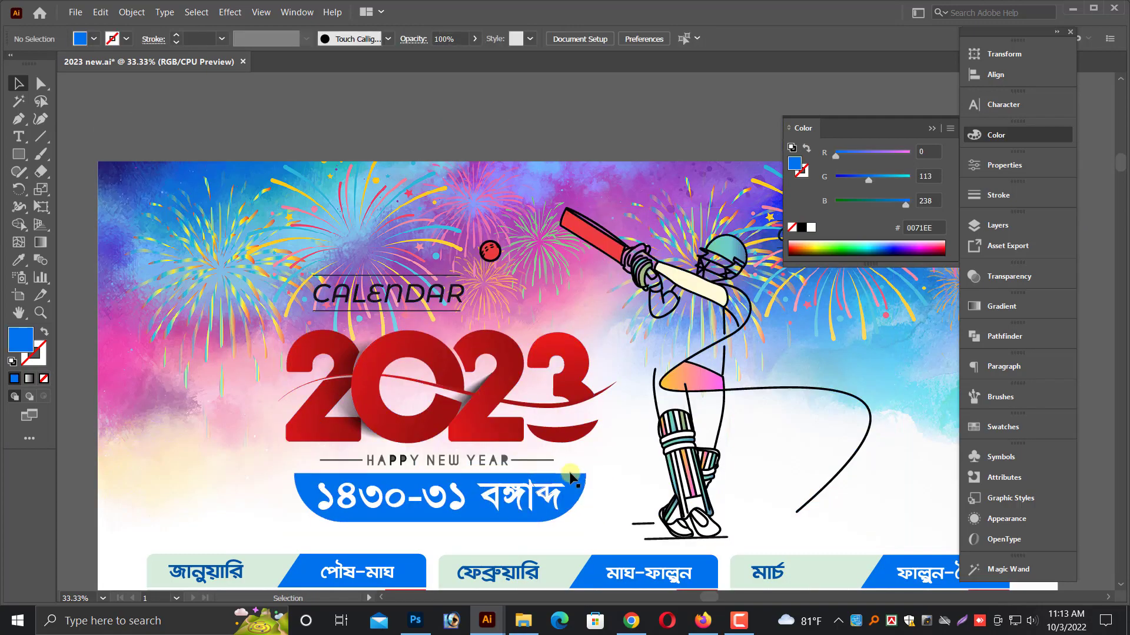
- Scale the title artwork group down to about 1903 × 1031 pt and shift it right toward the page's centre
{"action": "scroll", "coordinate": [530, 465], "scroll_direction": "right", "scroll_amount": 5}
{"action": "left_click", "coordinate": [461, 469]}
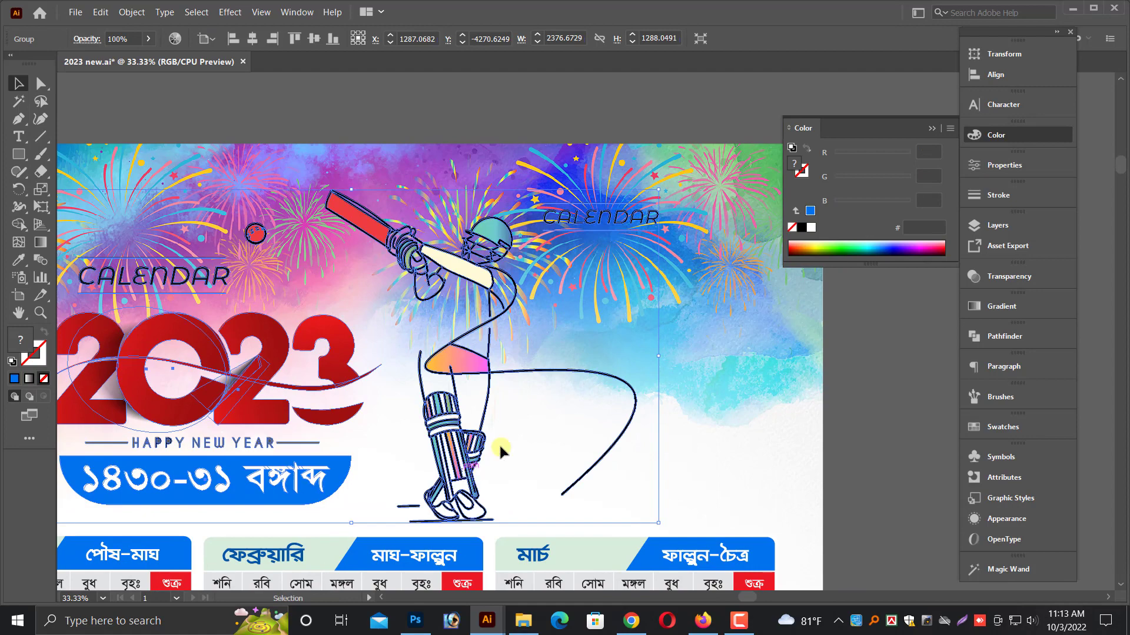
{"action": "left_click_drag", "start_coordinate": [658, 190], "coordinate": [536, 254]}
{"action": "key", "text": "ctrl+minus"}
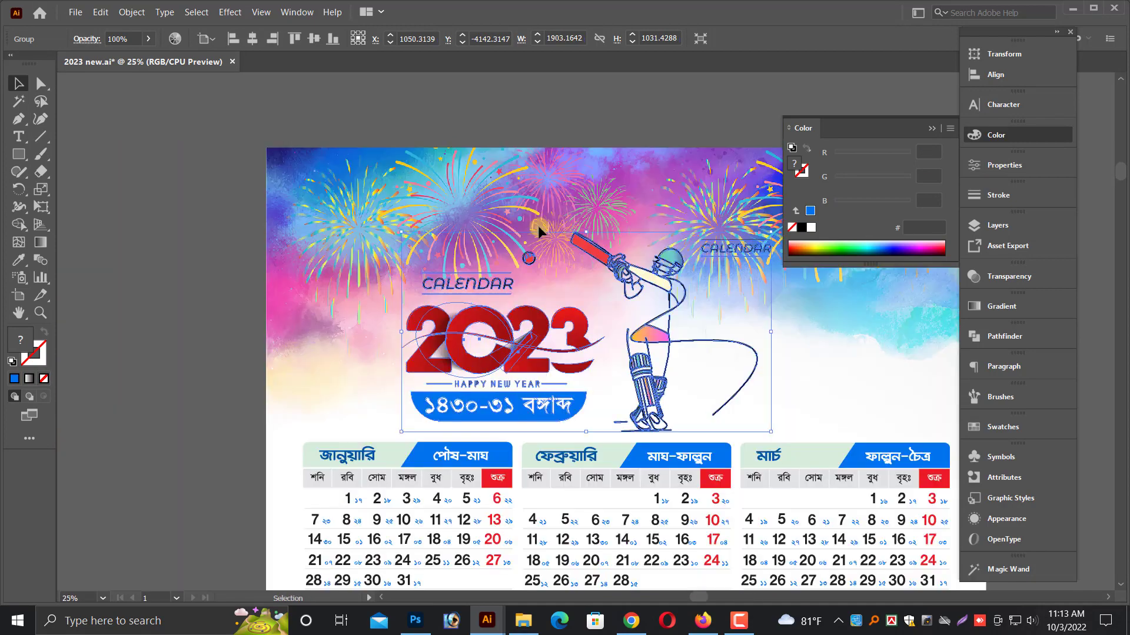
{"action": "scroll", "coordinate": [388, 365], "scroll_direction": "right", "scroll_amount": 2}
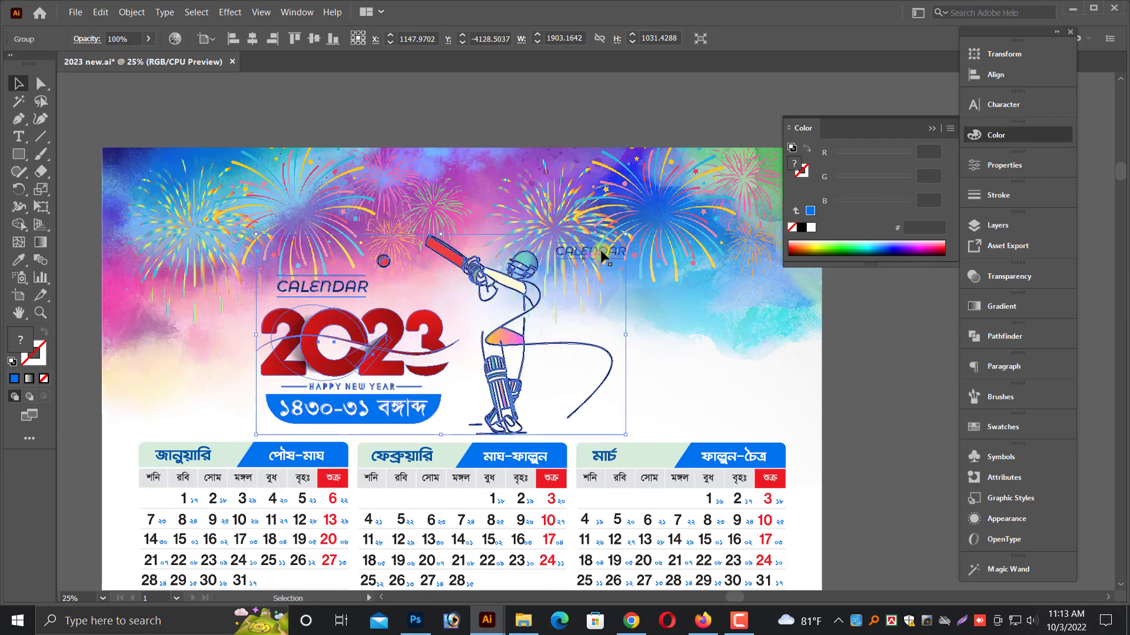
{"action": "scroll", "coordinate": [601, 268], "scroll_direction": "up", "scroll_amount": 1}
{"action": "left_click", "coordinate": [585, 133]}
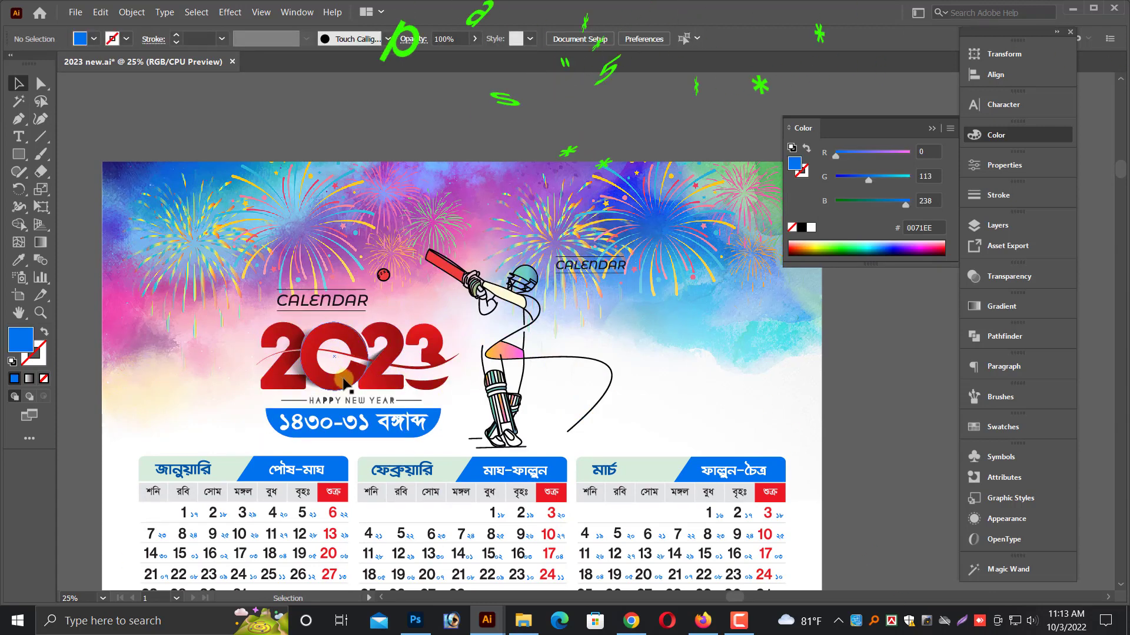
{"action": "left_click", "coordinate": [936, 138]}
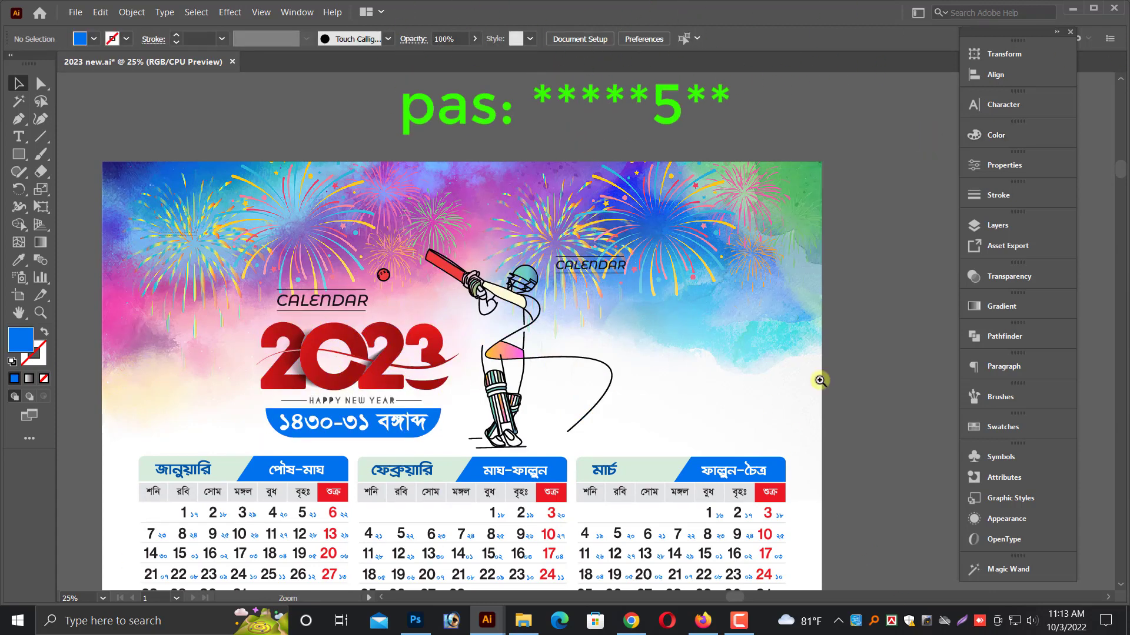
- Ungroup the title artwork and delete the small duplicate CALENDAR text beside the batsman's helmet
{"action": "left_click_drag", "start_coordinate": [820, 380], "coordinate": [851, 386]}
{"action": "left_click", "coordinate": [693, 263]}
{"action": "right_click", "coordinate": [694, 263]}
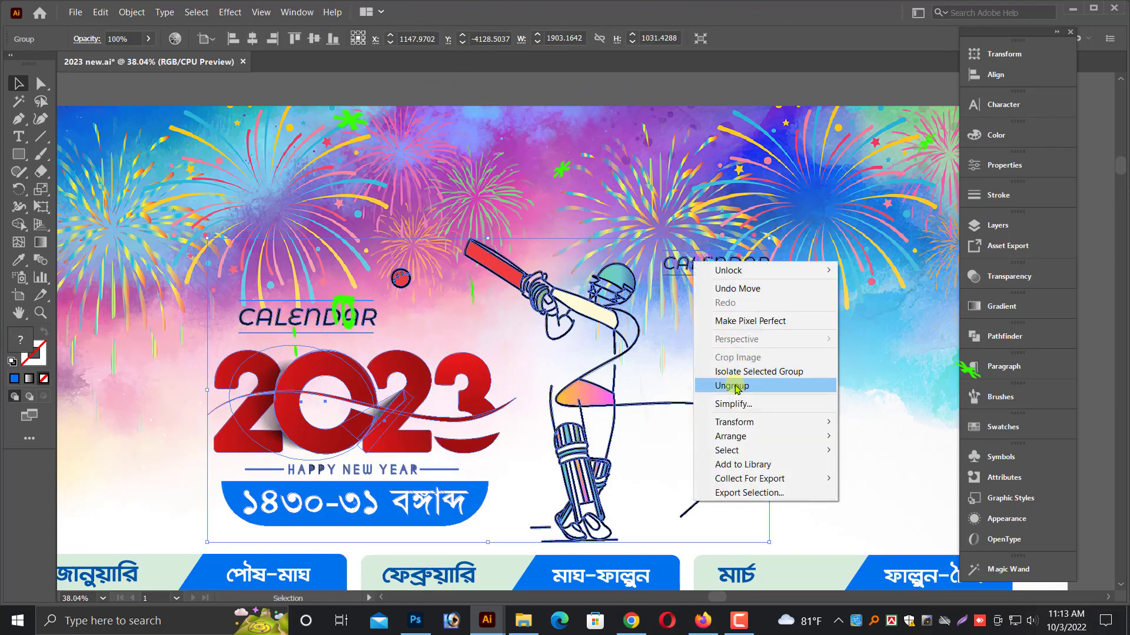
{"action": "left_click", "coordinate": [736, 387]}
{"action": "left_click", "coordinate": [665, 95]}
{"action": "scroll", "coordinate": [722, 298], "scroll_direction": "down", "scroll_amount": 1}
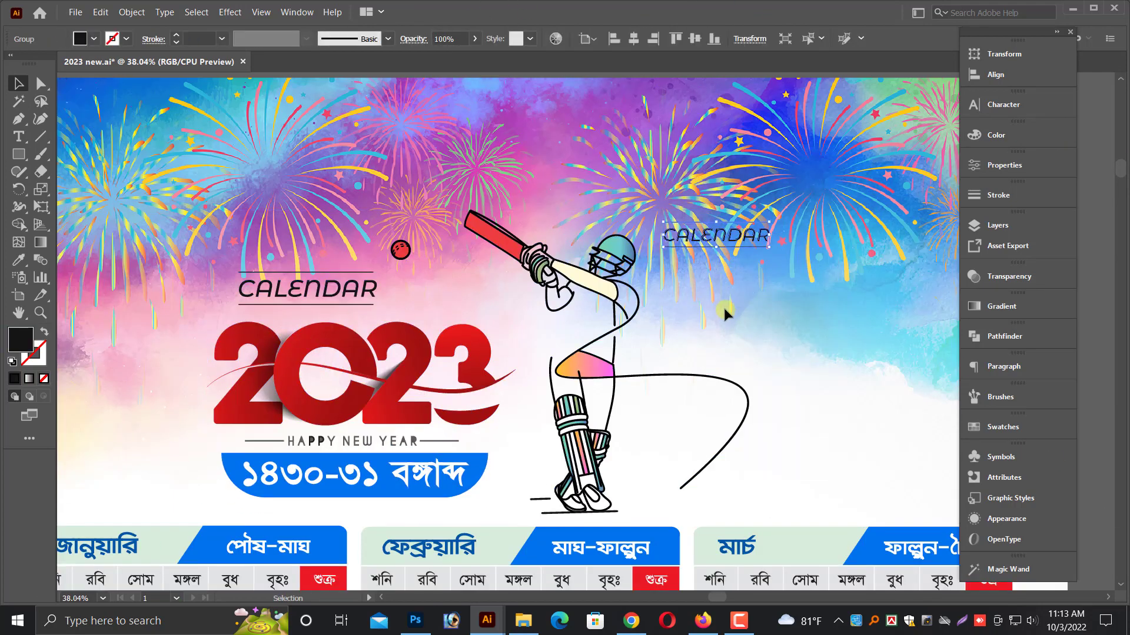
- Scale the batsman and ball drawing down slightly toward the 2023 title
{"action": "left_click", "coordinate": [613, 260]}
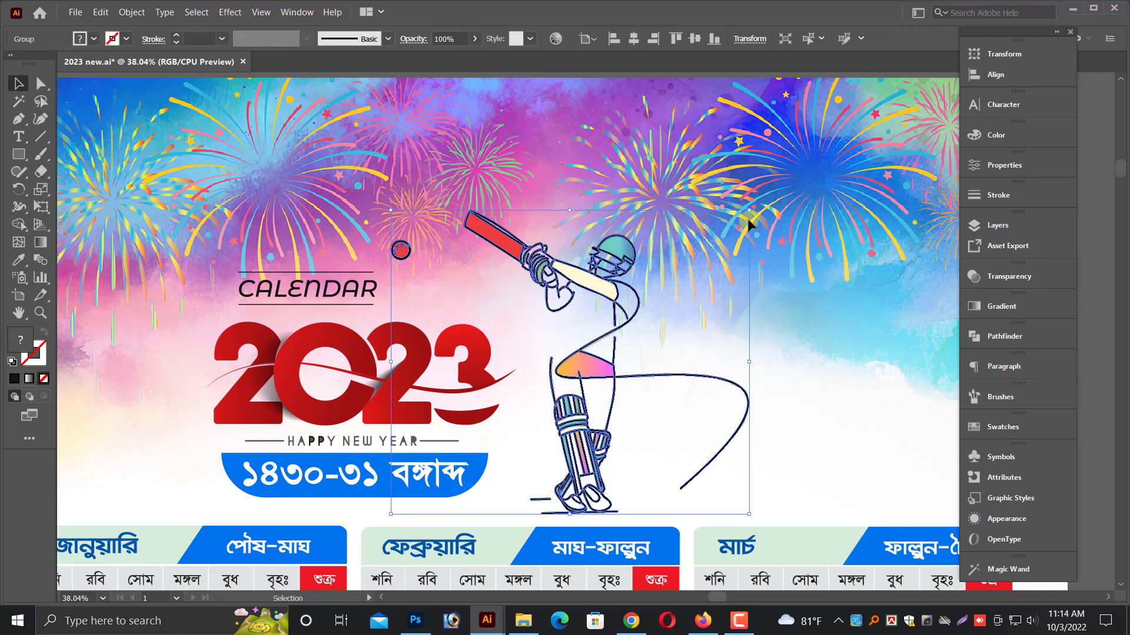
{"action": "left_click_drag", "start_coordinate": [749, 210], "coordinate": [713, 240]}
{"action": "left_click", "coordinate": [737, 358]}
{"action": "scroll", "coordinate": [372, 201], "scroll_direction": "down", "scroll_amount": 1}
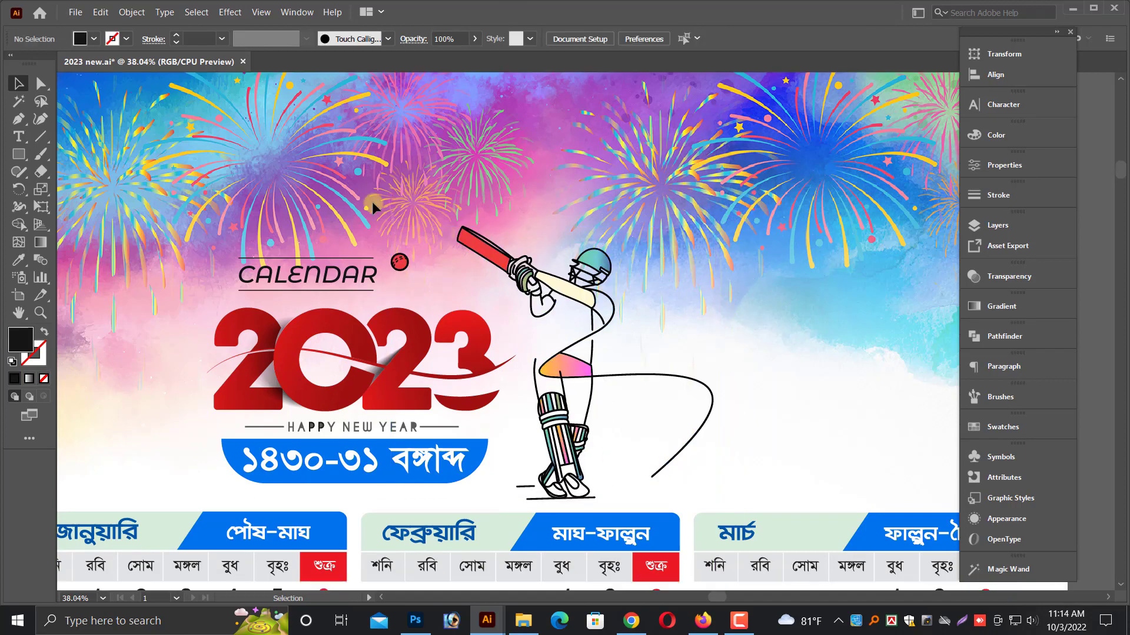
- Move the CALENDAR text with its two lines down and slightly left, closer to the 2023 numerals
{"action": "left_click", "coordinate": [358, 294]}
{"action": "scroll", "coordinate": [340, 292], "scroll_direction": "down", "scroll_amount": 1}
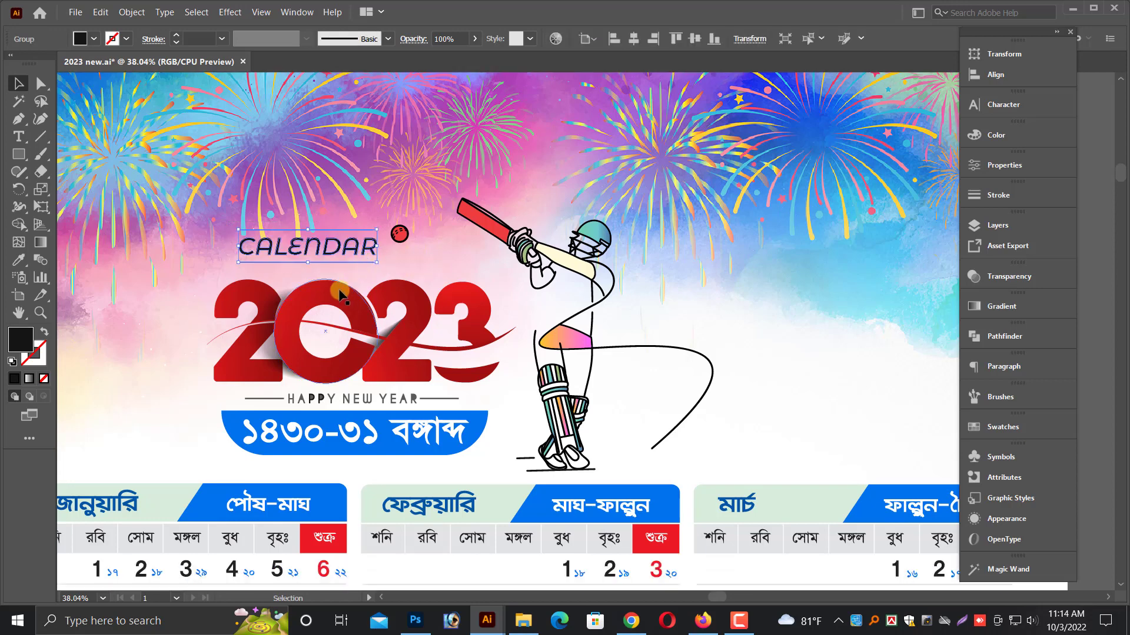
{"action": "left_click_drag", "start_coordinate": [323, 248], "coordinate": [315, 258]}
- Ungroup the CALENDAR text and delete the horizontal lines above and below it
{"action": "left_click_drag", "start_coordinate": [228, 182], "coordinate": [514, 288]}
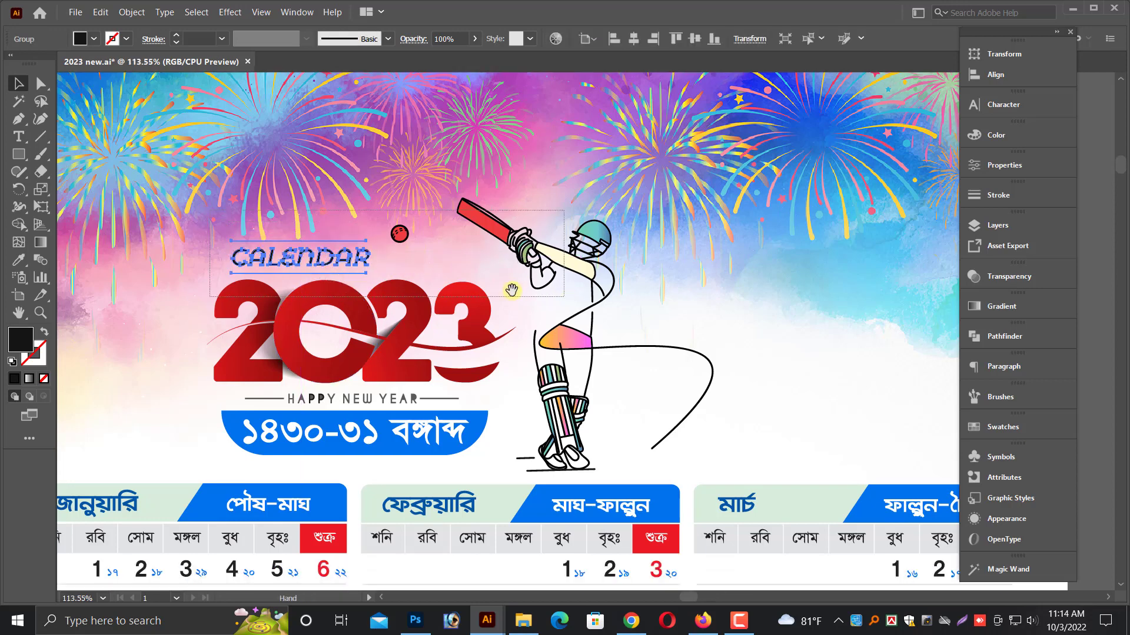
{"action": "right_click", "coordinate": [539, 413]}
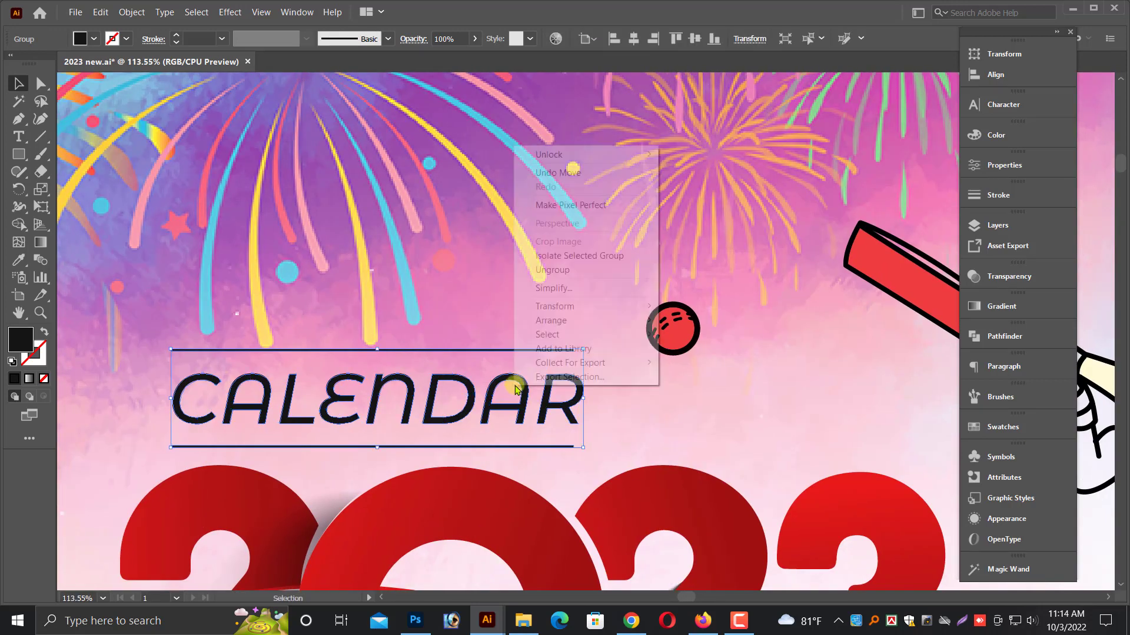
{"action": "left_click", "coordinate": [547, 270]}
{"action": "left_click", "coordinate": [560, 352]}
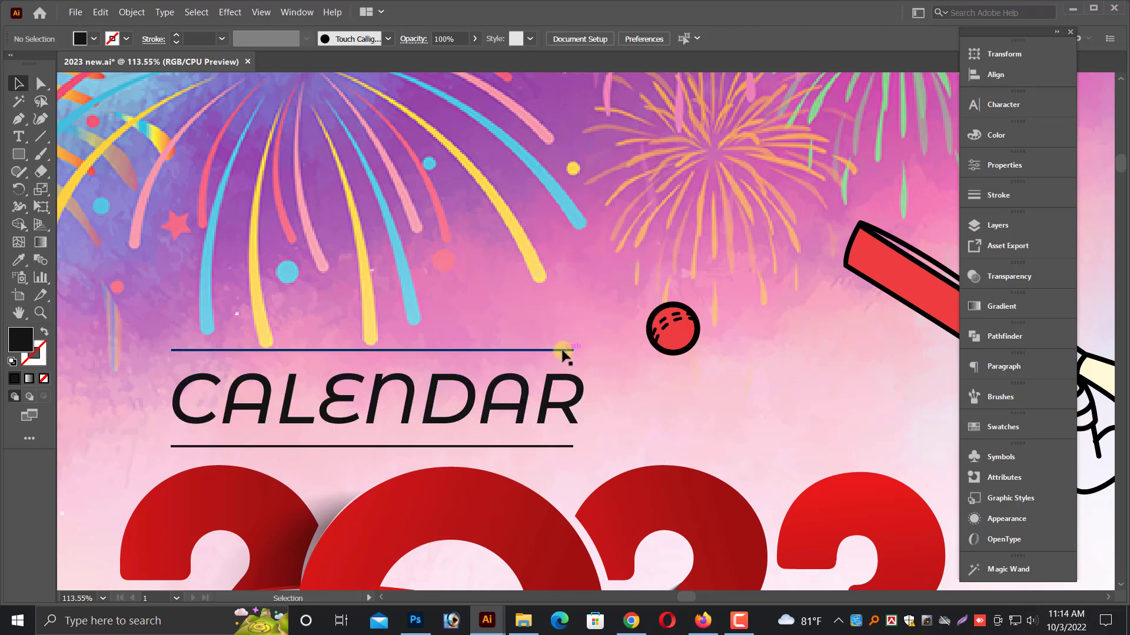
{"action": "key", "text": "Delete"}
{"action": "left_click", "coordinate": [542, 447]}
{"action": "key", "text": "Delete"}
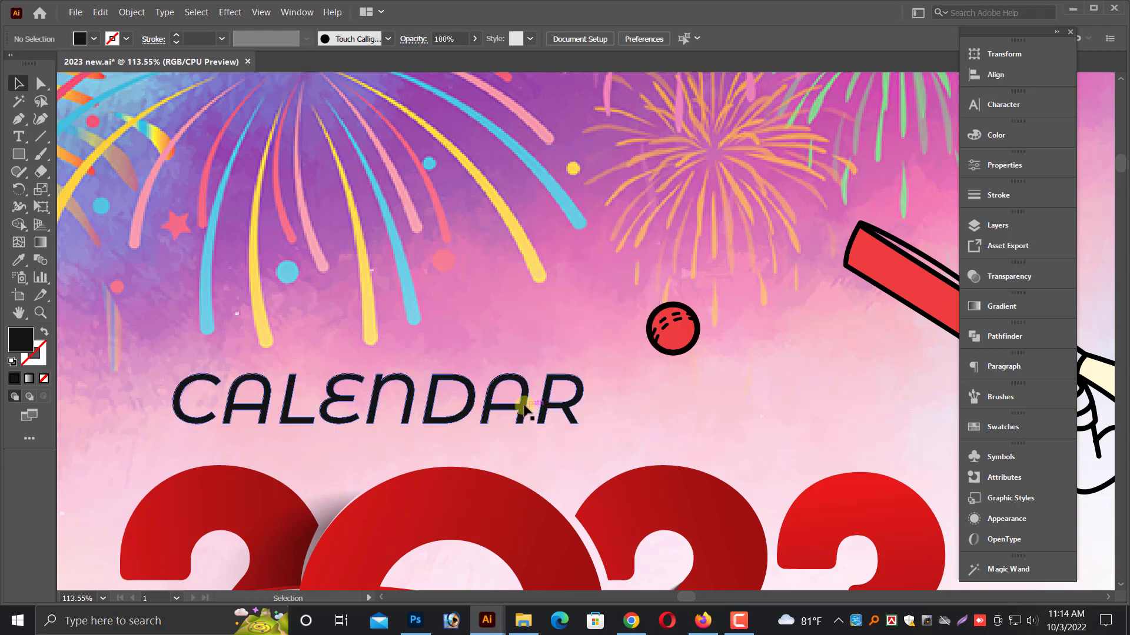
- Move the CALENDAR lettering down and slightly left so it sits just above the 2023 numerals
{"action": "left_click_drag", "start_coordinate": [514, 413], "coordinate": [605, 423]}
{"action": "key", "text": "ctrl+minus"}
{"action": "key", "text": "ctrl+minus"}
{"action": "key", "text": "ctrl+minus"}
{"action": "key", "text": "ctrl+minus"}
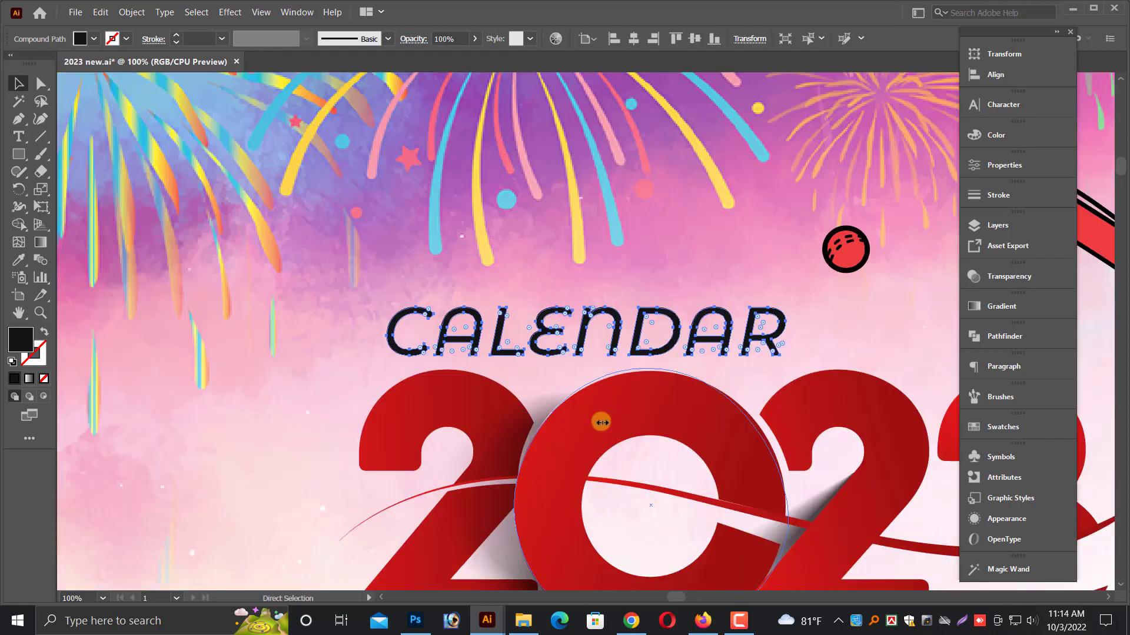
{"action": "left_click_drag", "start_coordinate": [689, 442], "coordinate": [502, 384]}
{"action": "left_click", "coordinate": [277, 411]}
- Scale the whole 2023 title block down to about 944 × 610 pt and move it slightly down toward the date grid
{"action": "left_click_drag", "start_coordinate": [173, 282], "coordinate": [928, 464]}
{"action": "left_click_drag", "start_coordinate": [253, 262], "coordinate": [653, 451]}
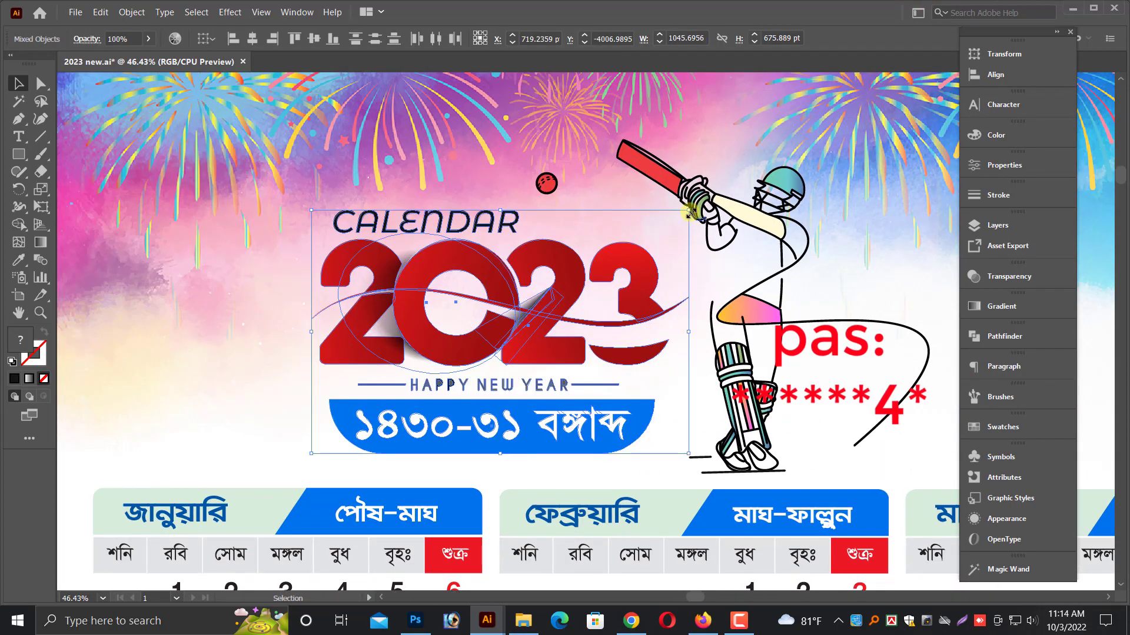
{"action": "left_click_drag", "start_coordinate": [689, 212], "coordinate": [654, 233]}
{"action": "left_click_drag", "start_coordinate": [487, 329], "coordinate": [486, 336]}
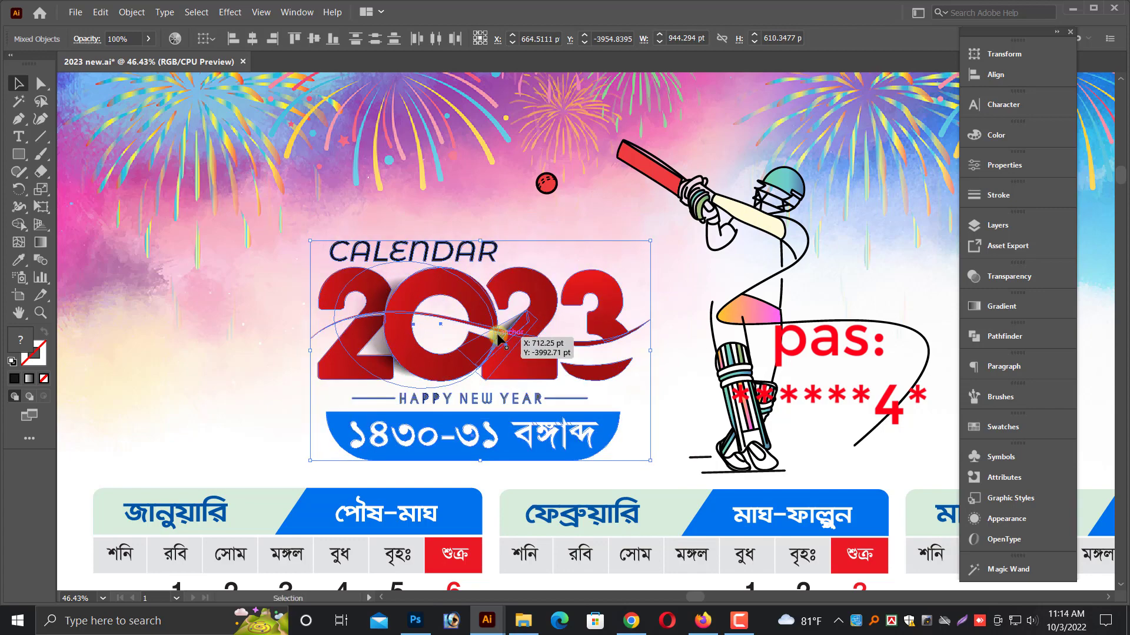
{"action": "key", "text": "ctrl+minus"}
{"action": "key", "text": "ctrl+minus"}
{"action": "left_click", "coordinate": [221, 309]}
- Enlarge the red cricket ball slightly and move it closer to the bat
{"action": "left_click_drag", "start_coordinate": [408, 212], "coordinate": [908, 339]}
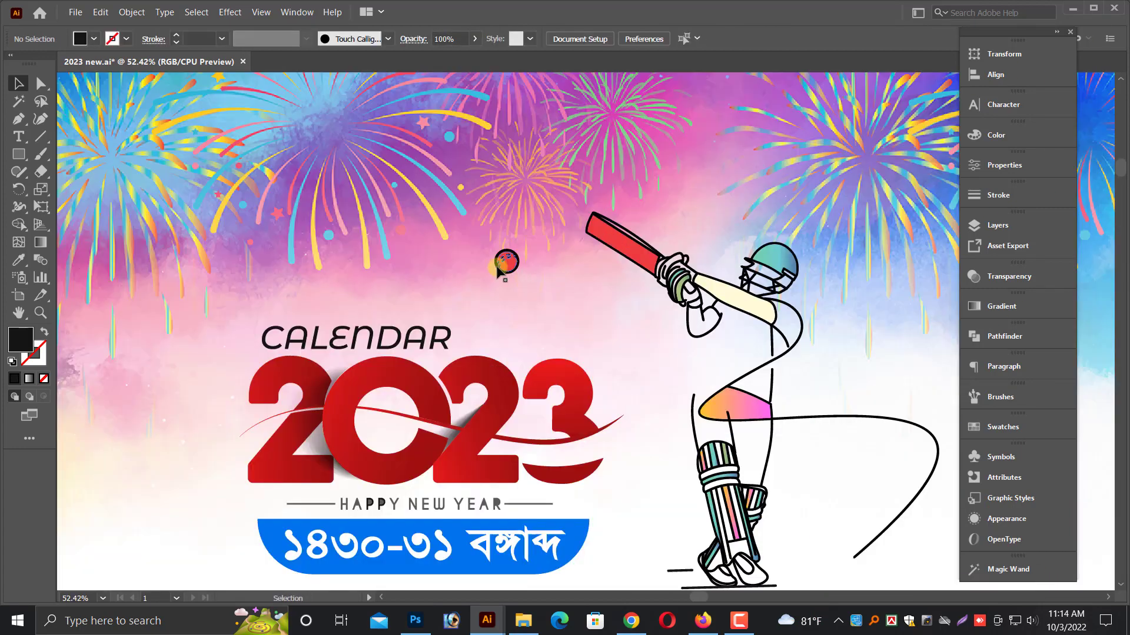
{"action": "right_click", "coordinate": [508, 260]}
{"action": "left_click", "coordinate": [467, 263]}
{"action": "left_click", "coordinate": [506, 261]}
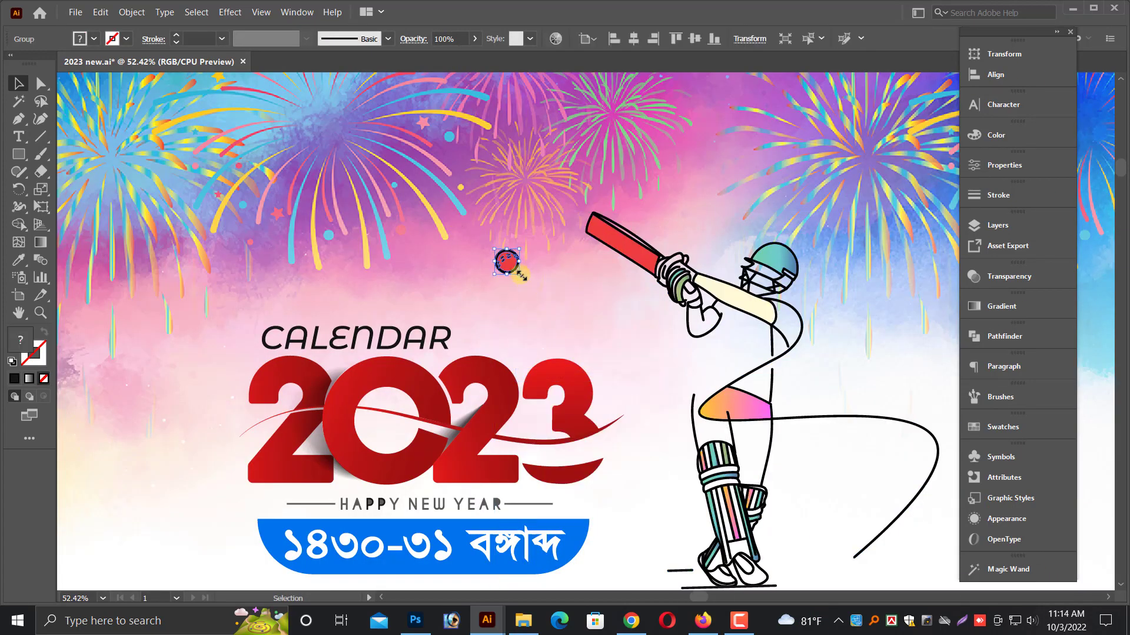
{"action": "left_click_drag", "start_coordinate": [507, 262], "coordinate": [562, 272]}
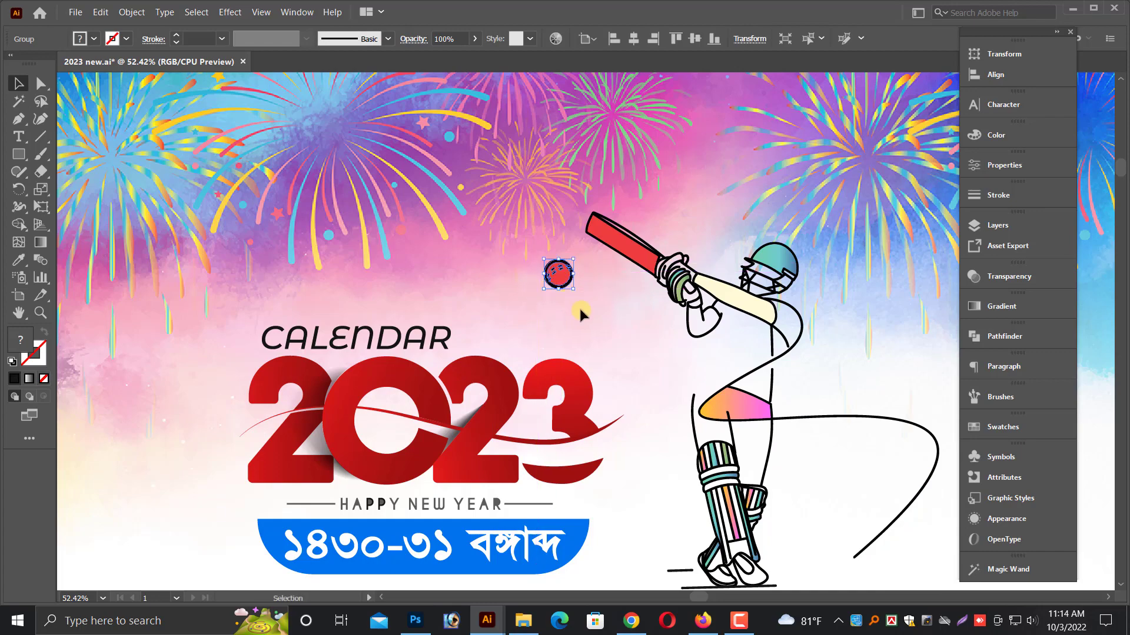
{"action": "left_click", "coordinate": [580, 308]}
- Examine the whole calendar layout, from the fireworks header down through the month grids to the wave
{"action": "key", "text": "ctrl+minus"}
{"action": "key", "text": "ctrl+minus"}
{"action": "left_click_drag", "start_coordinate": [682, 359], "coordinate": [604, 247]}
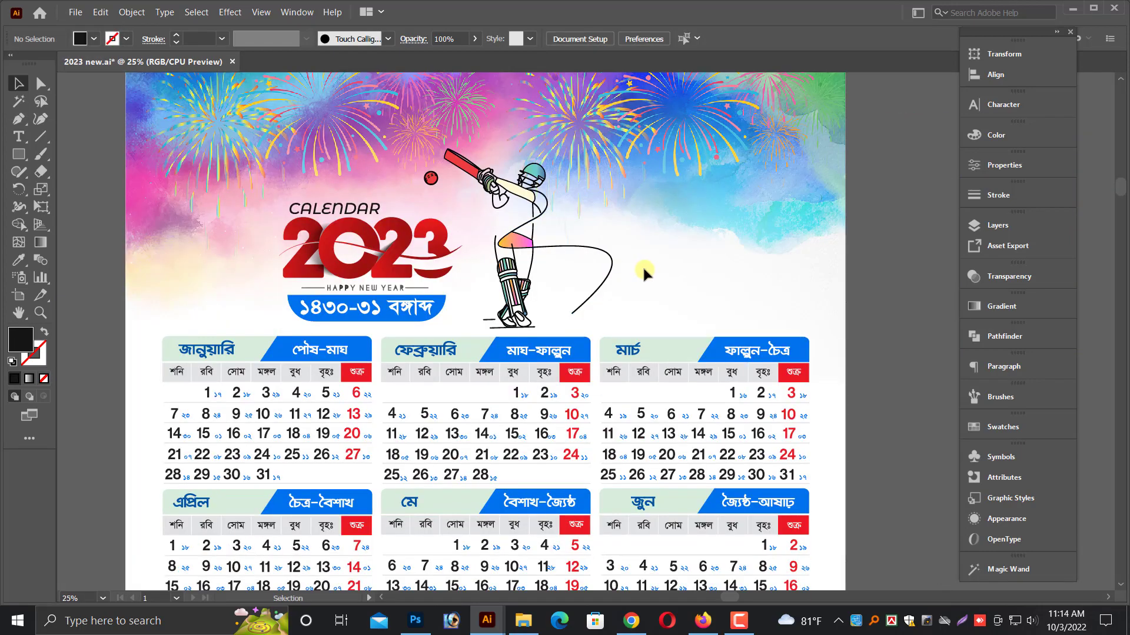
{"action": "scroll", "coordinate": [643, 268], "scroll_direction": "down", "scroll_amount": 1}
{"action": "key", "text": "ctrl+minus"}
{"action": "scroll", "coordinate": [647, 291], "scroll_direction": "down", "scroll_amount": 1}
{"action": "key", "text": "ctrl+minus"}
{"action": "scroll", "coordinate": [456, 259], "scroll_direction": "down", "scroll_amount": 5}
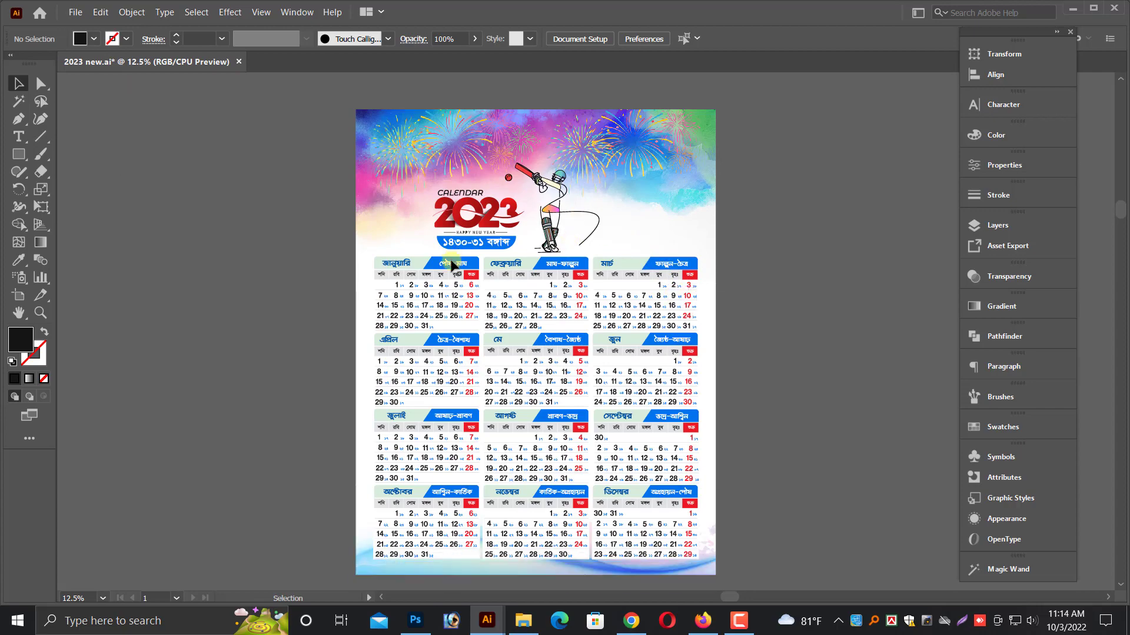
{"action": "scroll", "coordinate": [282, 176], "scroll_direction": "up", "scroll_amount": 3}
{"action": "scroll", "coordinate": [798, 531], "scroll_direction": "down", "scroll_amount": 4}
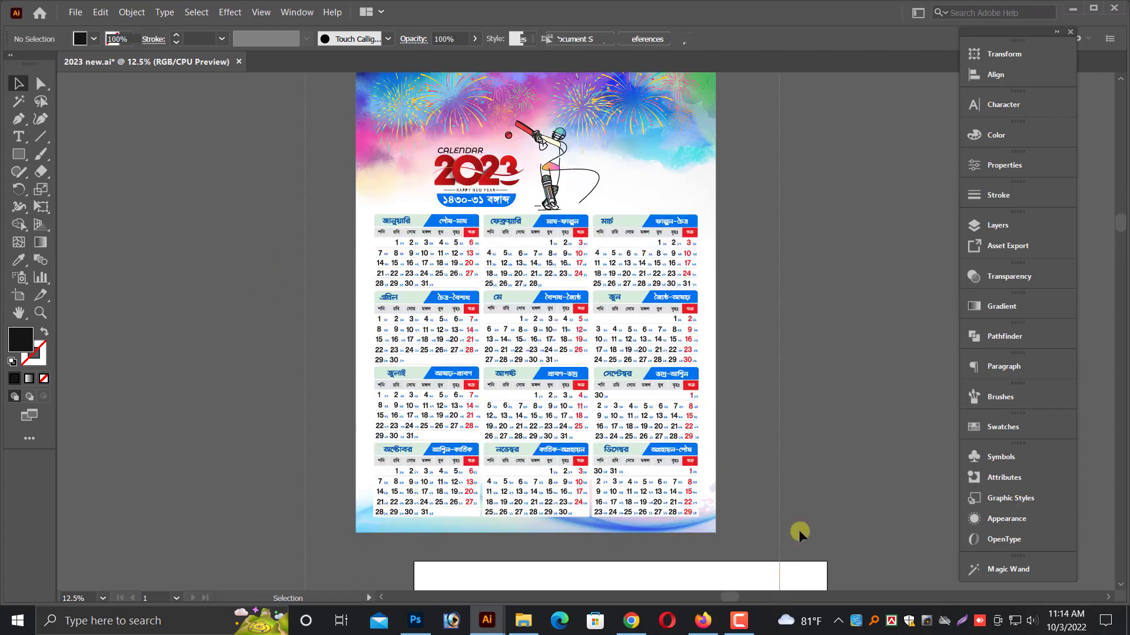
{"action": "left_click_drag", "start_coordinate": [351, 341], "coordinate": [905, 527], "text": "ctrl"}
{"action": "left_click_drag", "start_coordinate": [656, 363], "coordinate": [706, 436]}
{"action": "scroll", "coordinate": [677, 391], "scroll_direction": "up", "scroll_amount": 10}
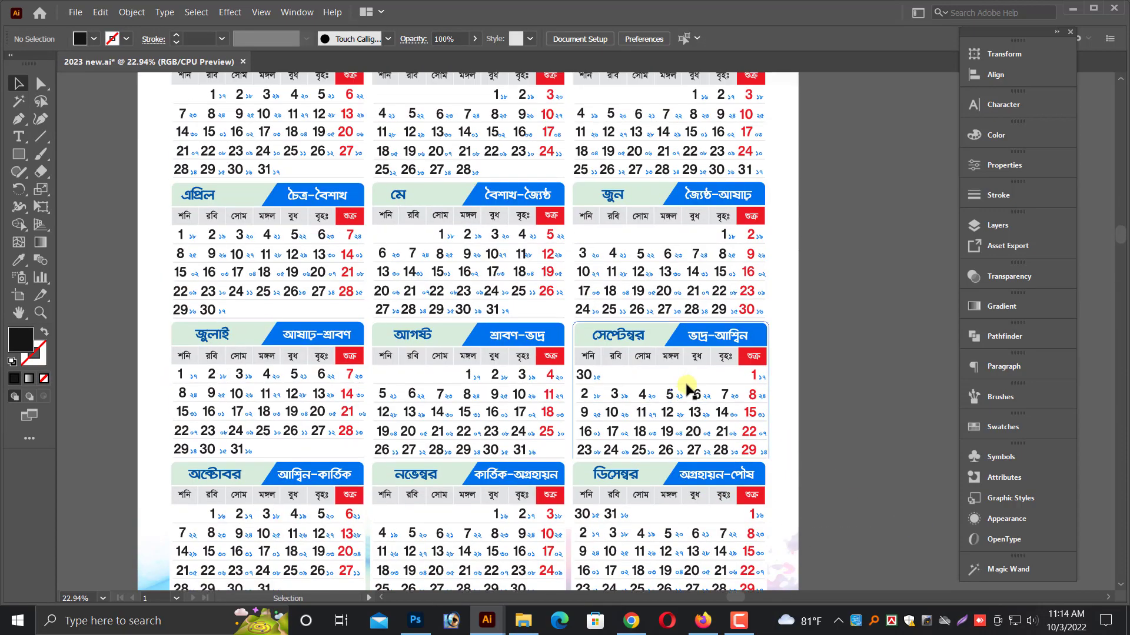
{"action": "scroll", "coordinate": [814, 310], "scroll_direction": "up", "scroll_amount": 1, "text": "alt"}
{"action": "scroll", "coordinate": [804, 316], "scroll_direction": "down", "scroll_amount": 3, "text": "alt"}
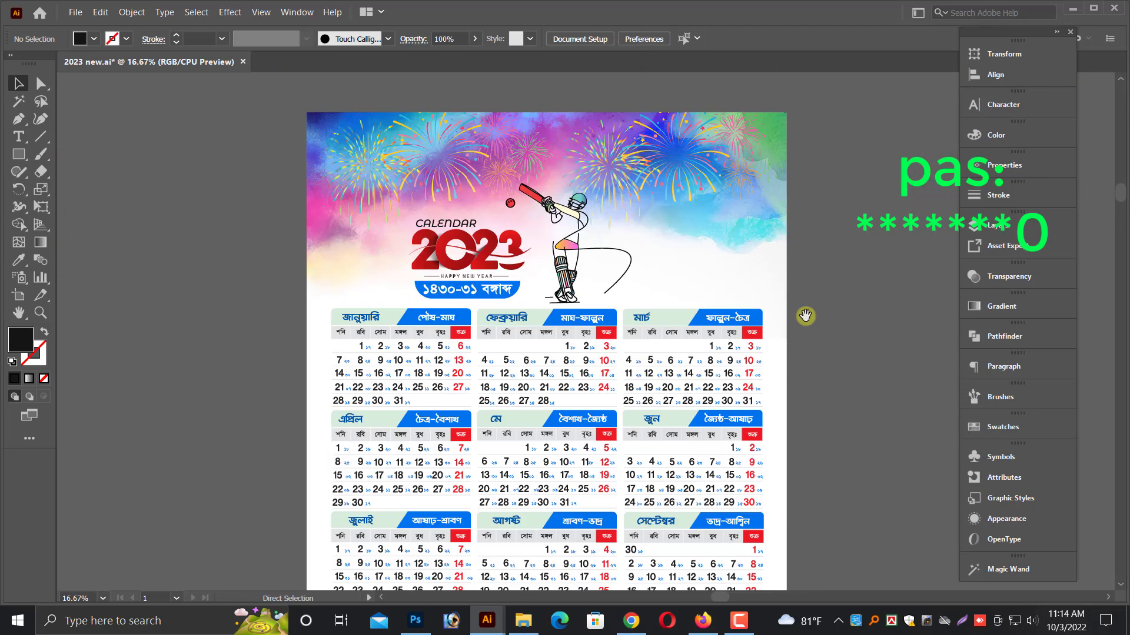
- Save the finished calendar document
{"action": "scroll", "coordinate": [798, 341], "scroll_direction": "down", "scroll_amount": 1}
{"action": "scroll", "coordinate": [863, 415], "scroll_direction": "down", "scroll_amount": 1}
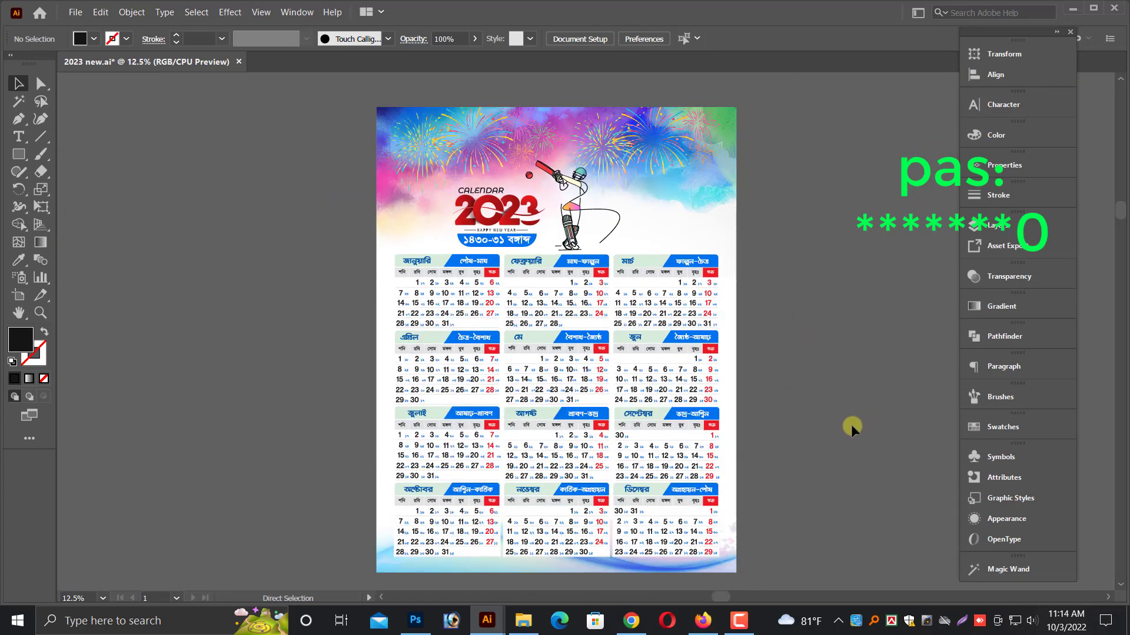
{"action": "key", "text": "ctrl+s"}
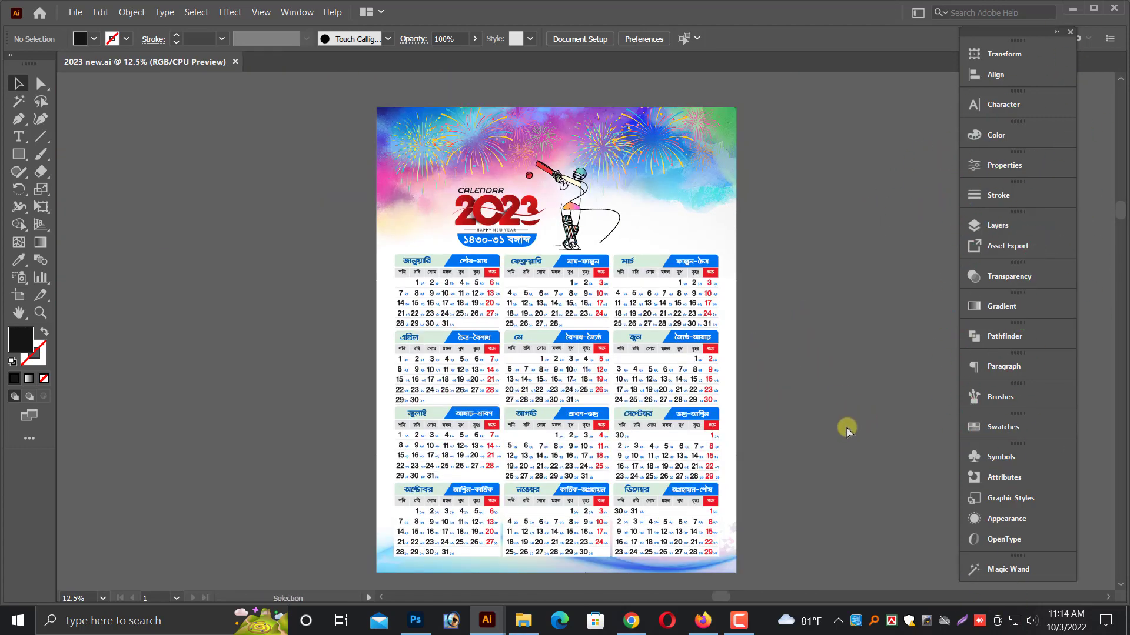